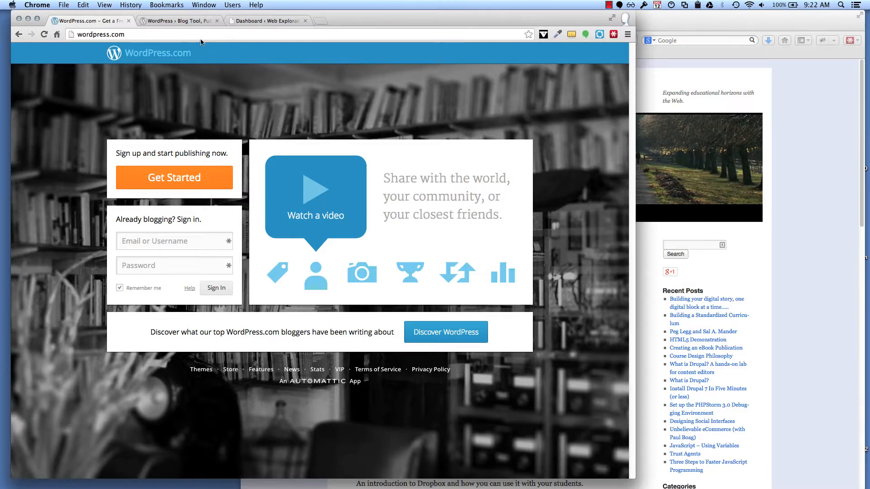
# Look over the WordPress.com homepage, the WordPress Blog Tool site, the blog's admin dashboard in Chrome and its public page in Firefox.
pyautogui.click(172, 21)
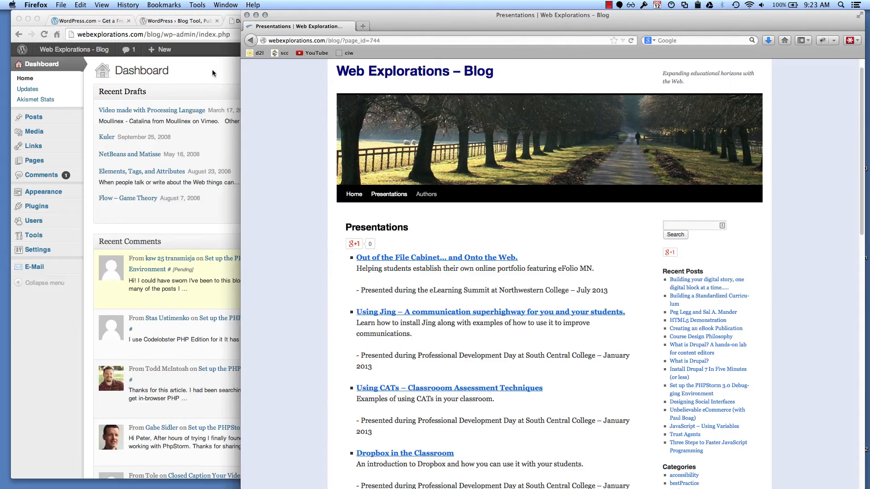
pyautogui.click(201, 69)
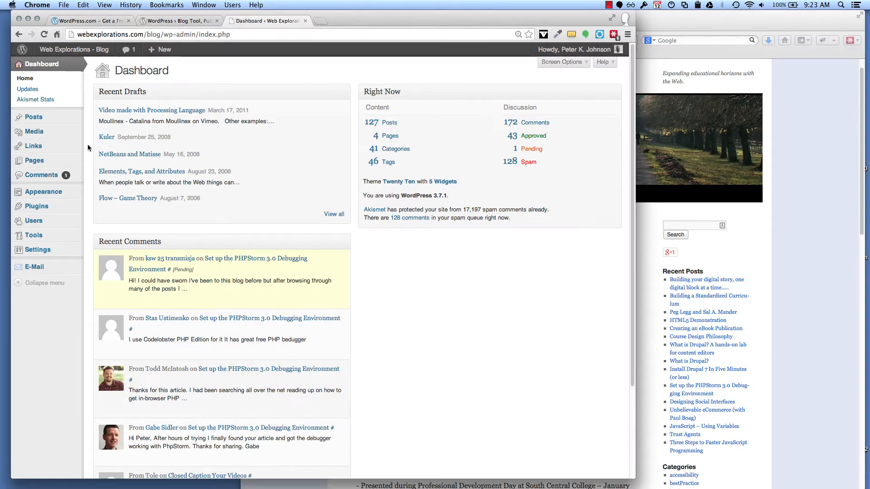
pyautogui.moveTo(164, 36); pyautogui.dragTo(193, 40)
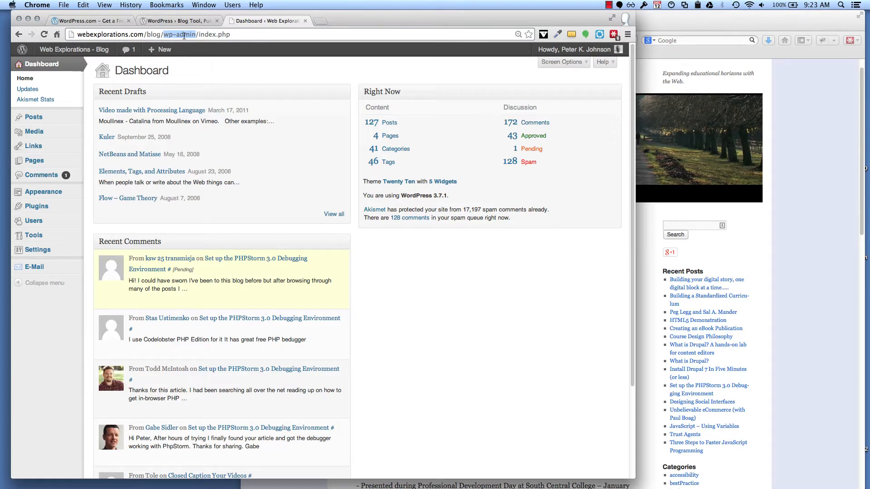
pyautogui.click(91, 21)
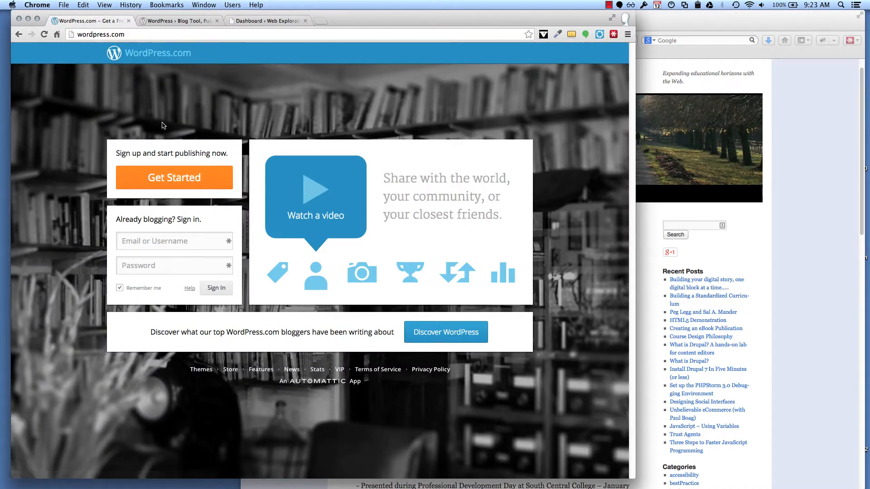
pyautogui.click(244, 22)
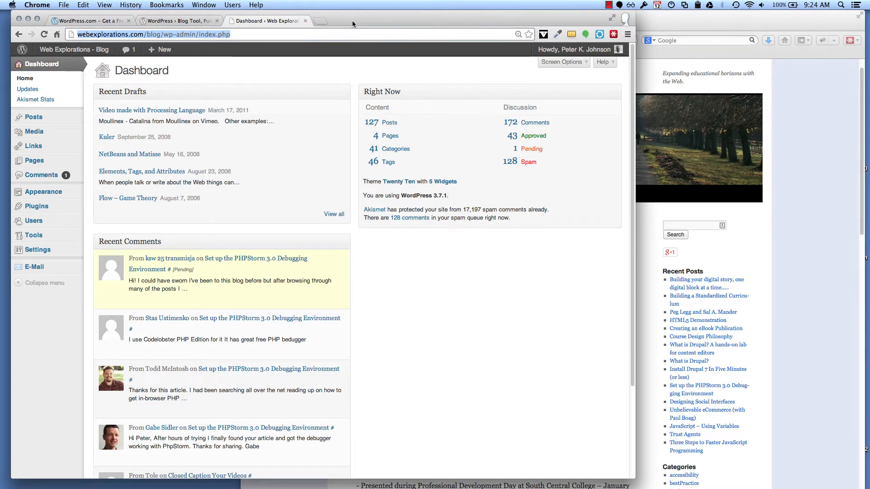
pyautogui.click(822, 114)
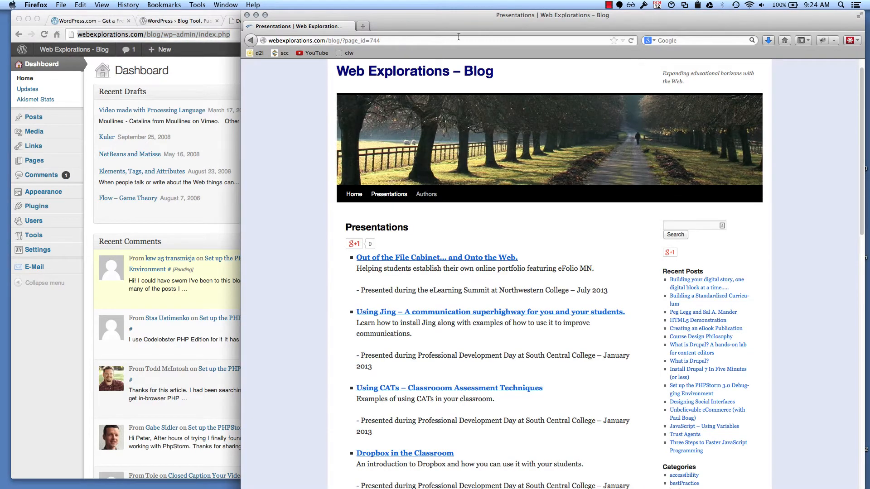
pyautogui.click(197, 71)
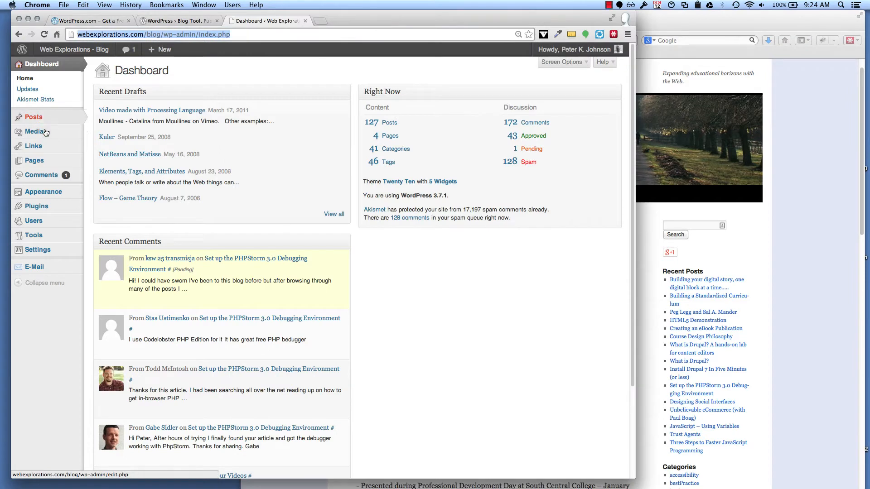
# Create a new post titled "This is a test post" with filler body text and make its opening words bold.
pyautogui.click(32, 119)
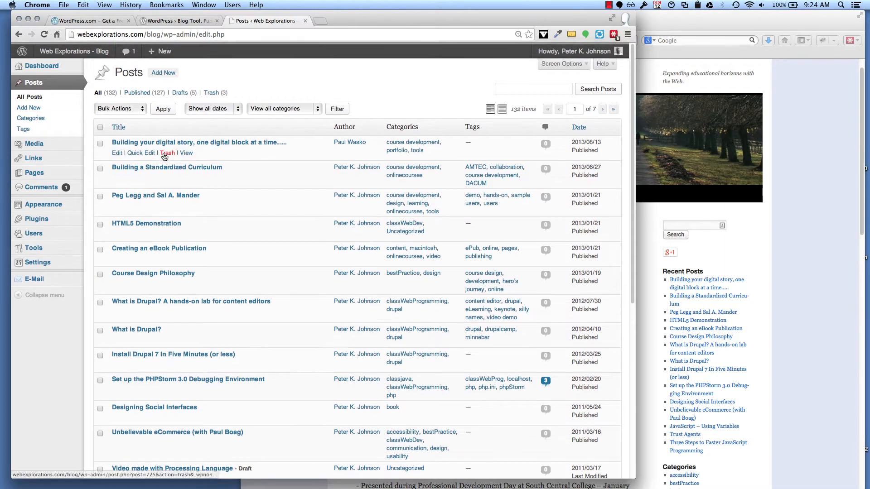
pyautogui.click(167, 74)
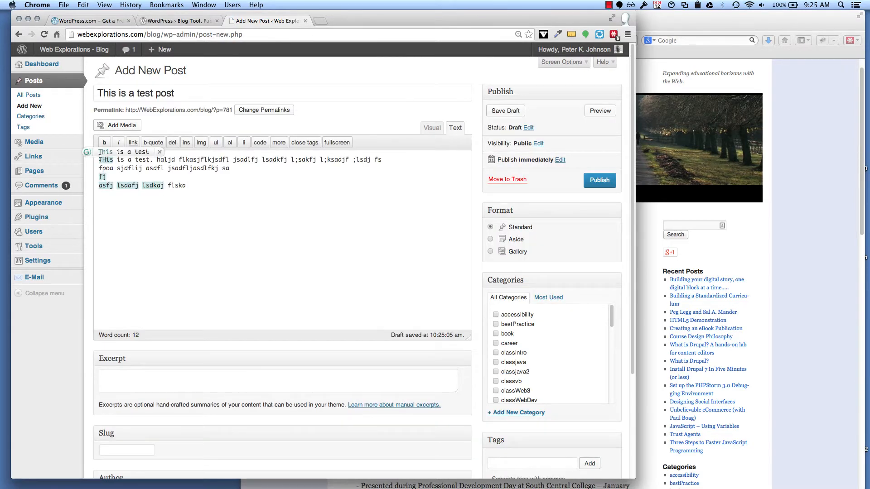
pyautogui.moveTo(99, 160); pyautogui.dragTo(174, 160)
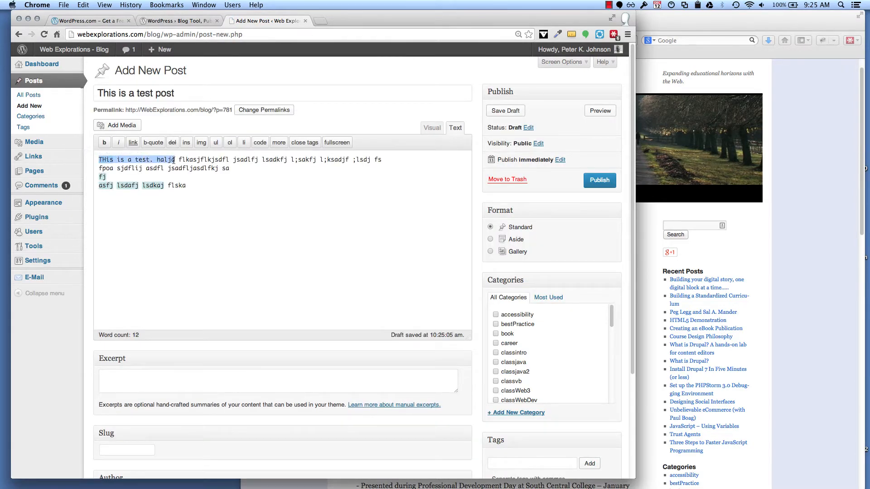
pyautogui.click(105, 145)
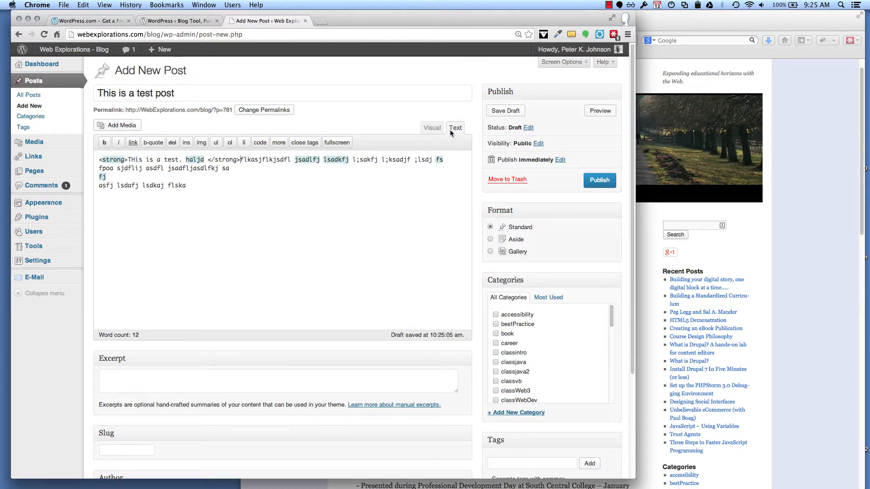
# In the visual editor, correct the first word of the body text from "THis" to "This".
pyautogui.click(432, 128)
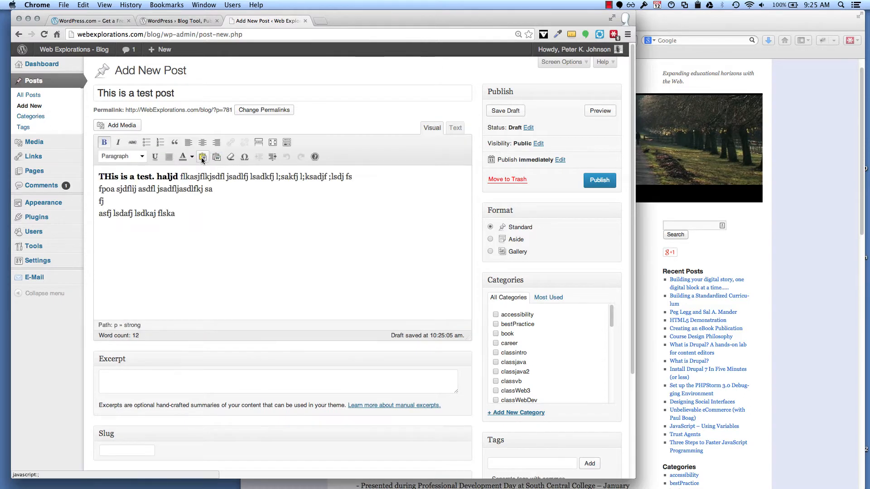
pyautogui.click(111, 177)
pyautogui.press('BackSpace')
pyautogui.write('h')
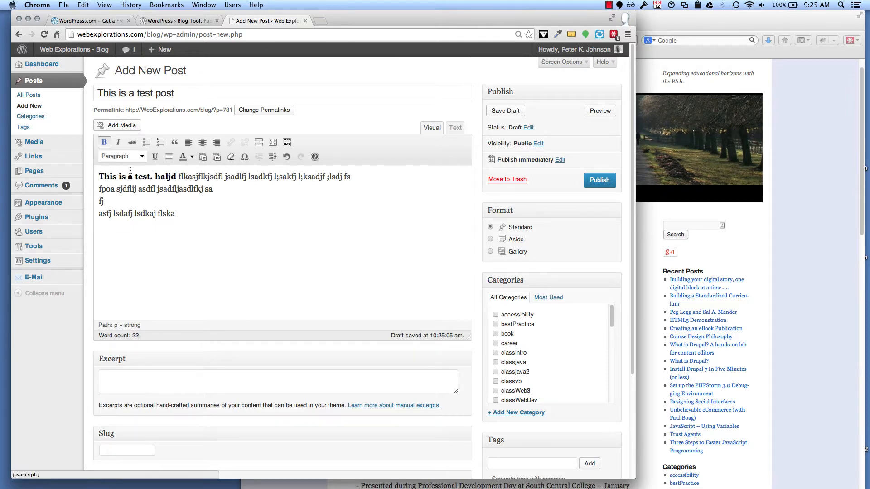
# Insert a Heading 1 line reading "This is a heading" above the bold opening text.
pyautogui.click(99, 176)
pyautogui.press('Return')
pyautogui.press('Return')
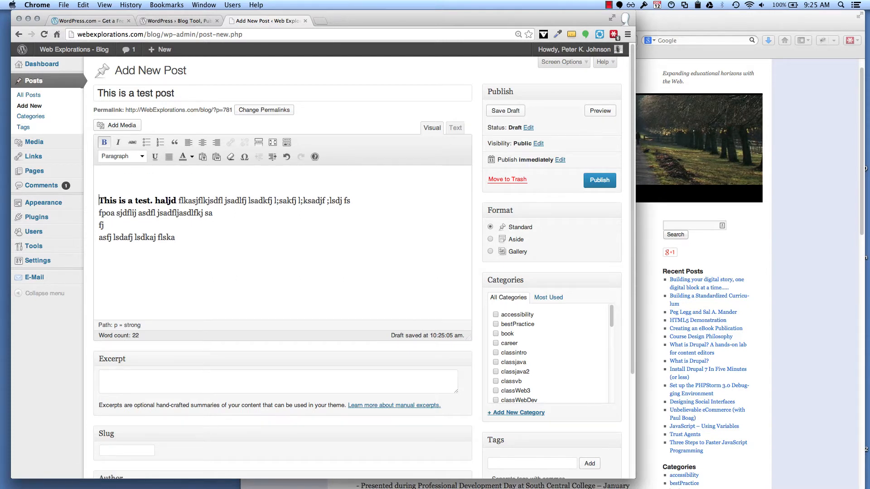
pyautogui.press('Up')
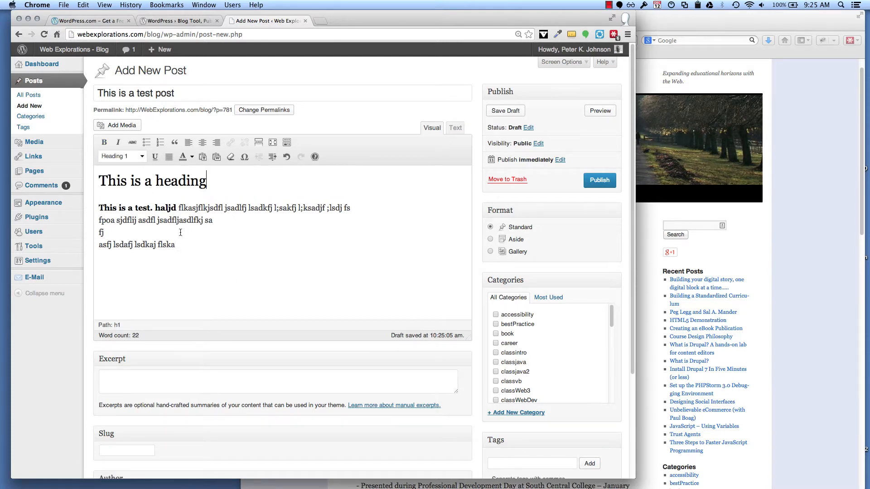
# Split "flska" onto its own line as a bulleted list and add the items "First item" and "Second Item".
pyautogui.click(157, 240)
pyautogui.press('Return')
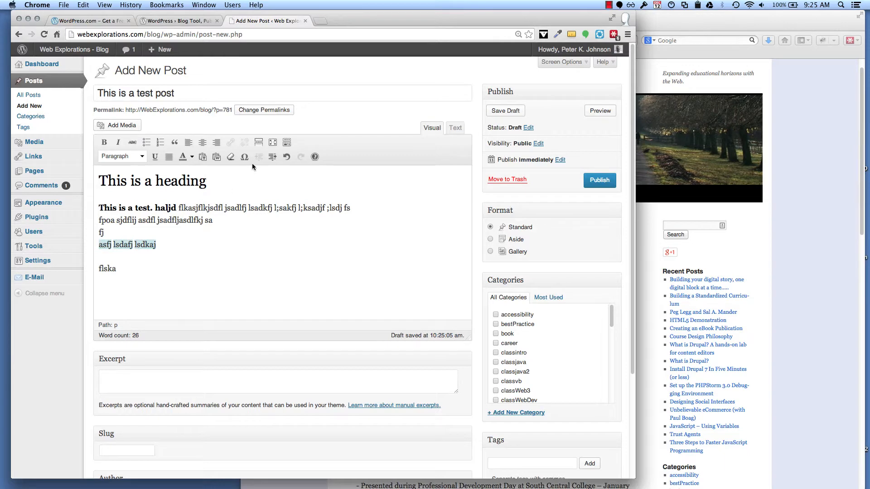
pyautogui.click(144, 143)
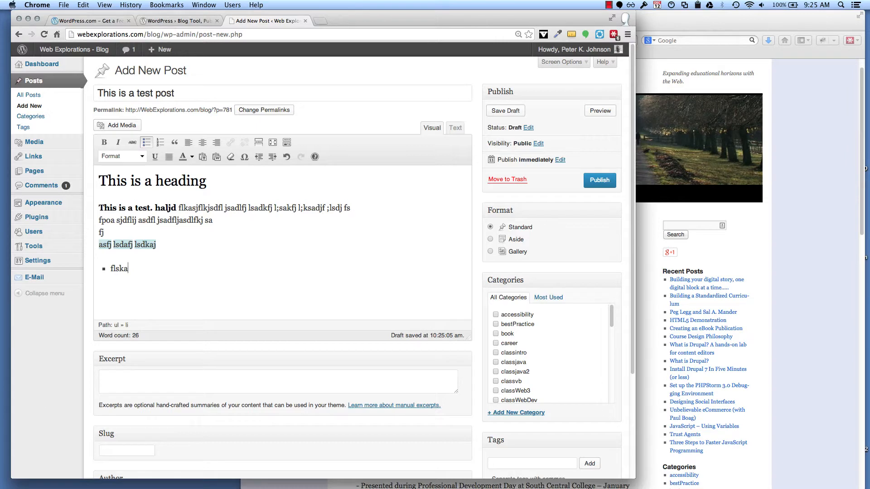
pyautogui.press('Return')
pyautogui.write('First item ')
pyautogui.write('Second Item')
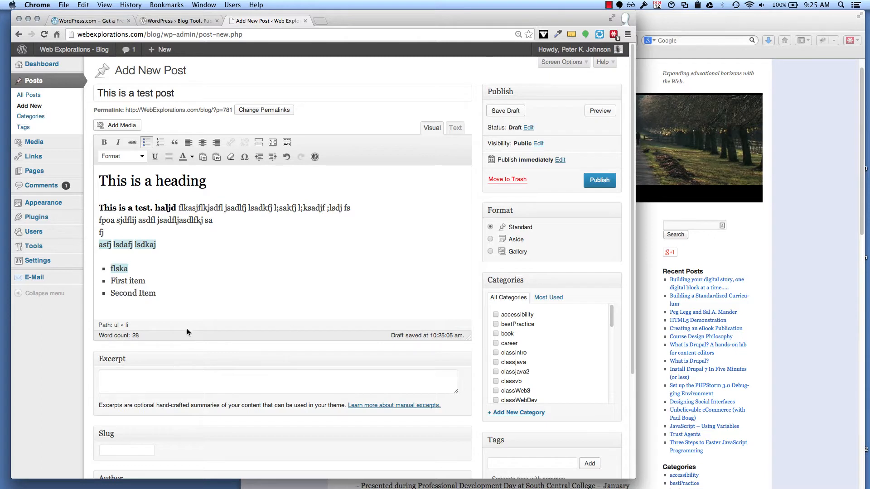
# Convert the three-item bulleted list to a numbered list and examine the post's HTML markup before returning to the visual editor.
pyautogui.moveTo(158, 294); pyautogui.dragTo(109, 268)
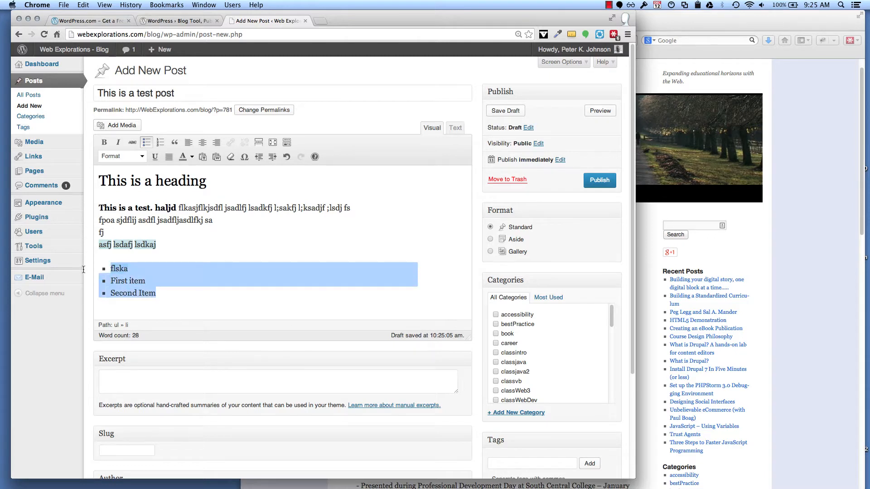
pyautogui.click(160, 142)
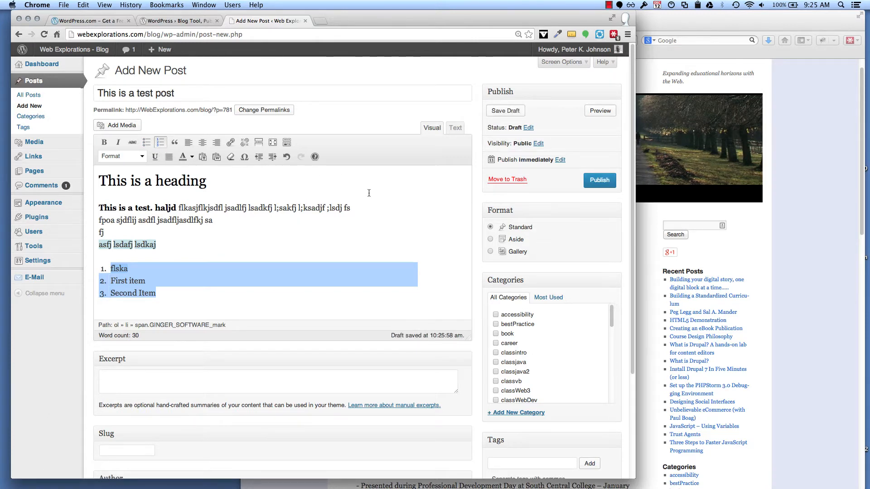
pyautogui.click(456, 129)
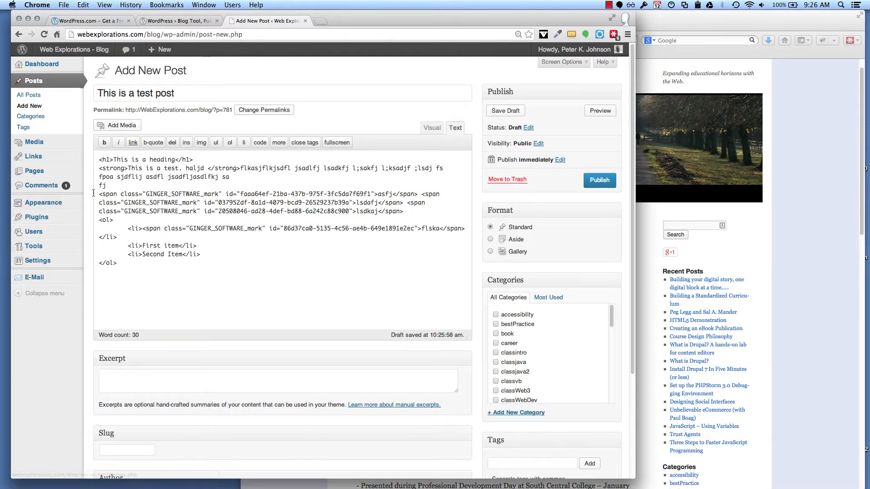
pyautogui.moveTo(221, 258); pyautogui.dragTo(99, 158)
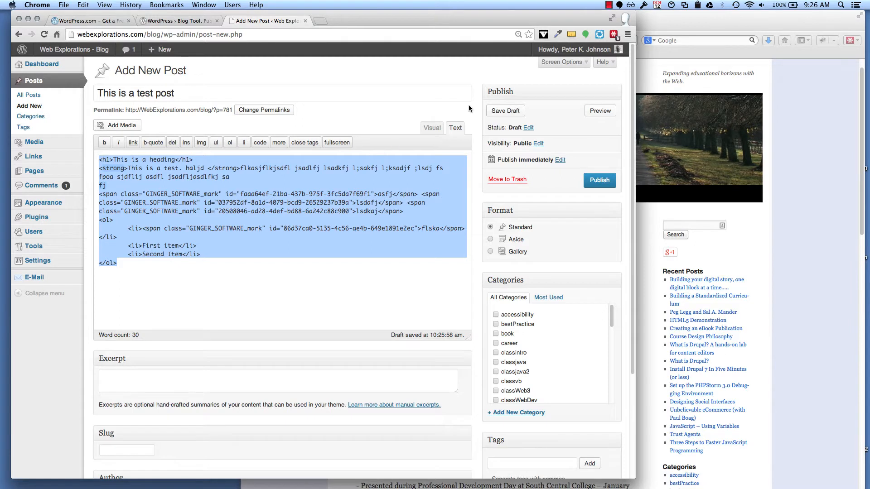
pyautogui.click(431, 128)
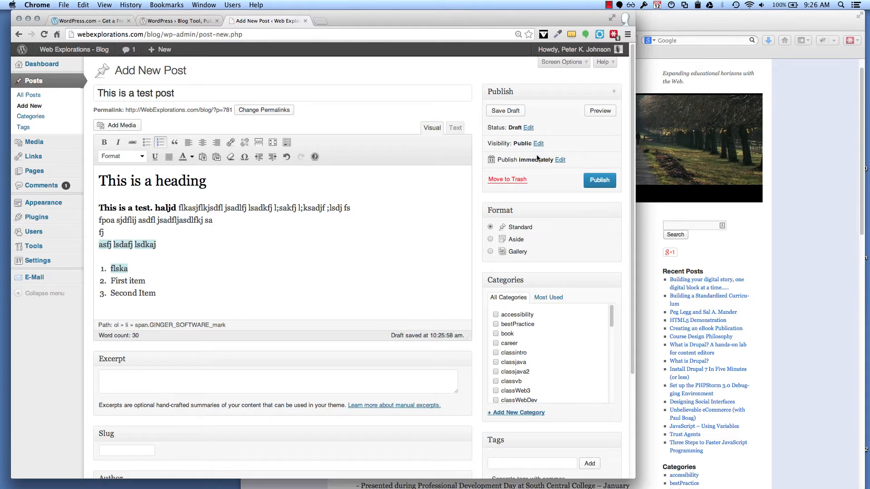
# Publish the test post and view it on the refreshed public blog home page in Firefox.
pyautogui.click(598, 180)
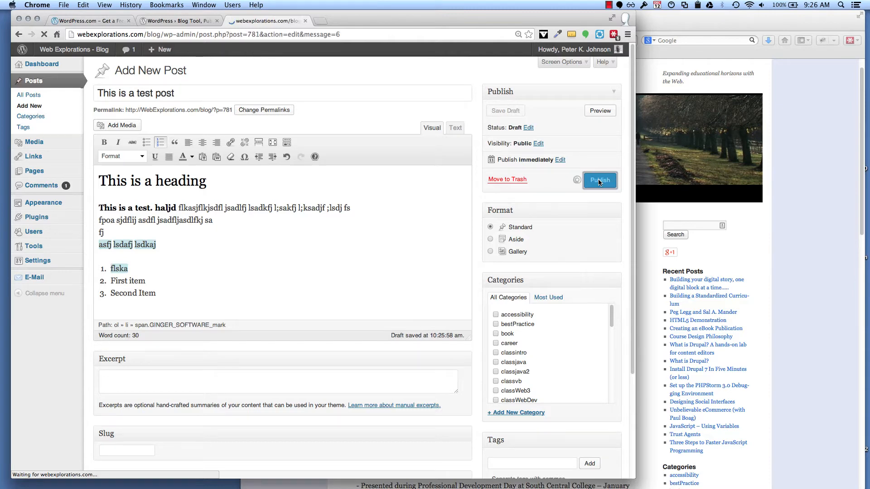
pyautogui.click(792, 186)
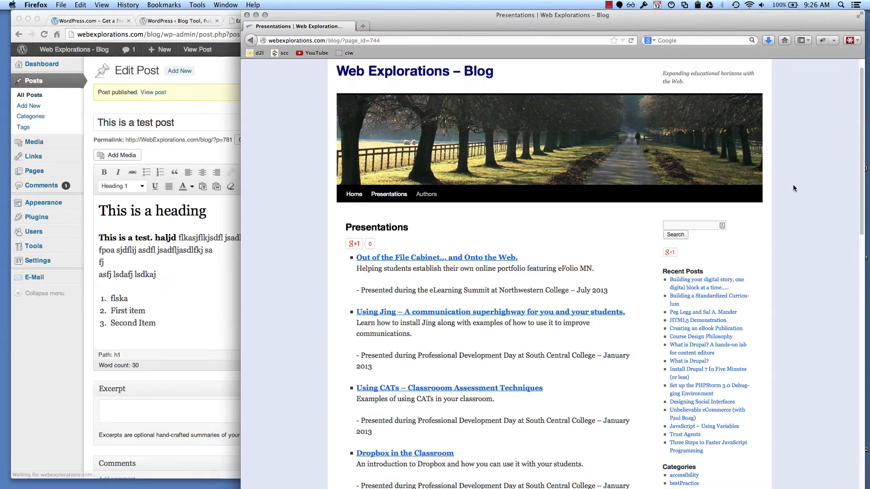
pyautogui.press('super+r')
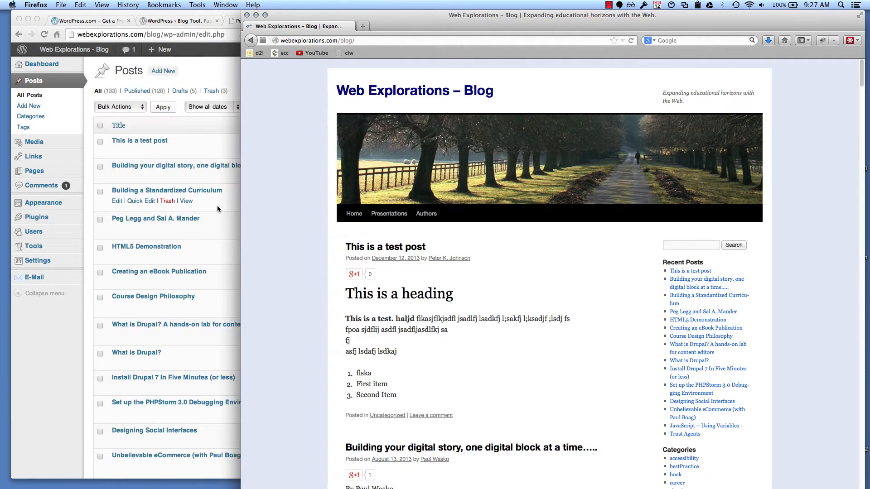
# Reopen the test post in Chrome and insert springs_homepage.jpg from the media library before the bold text, left-aligned at thumbnail size, 150 × 150.
pyautogui.click(194, 145)
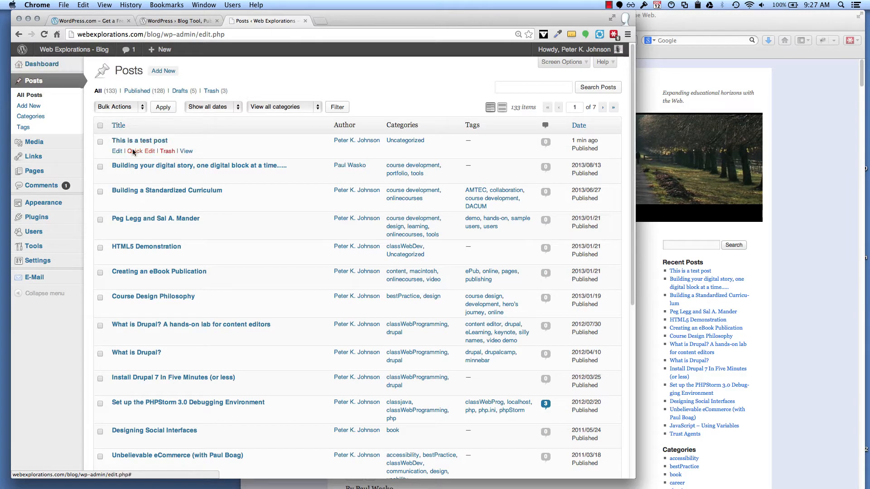
pyautogui.click(117, 151)
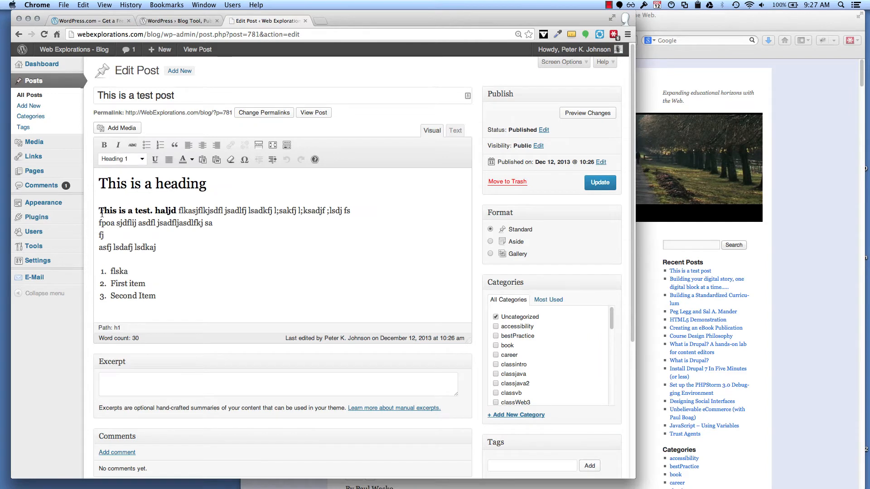
pyautogui.click(98, 211)
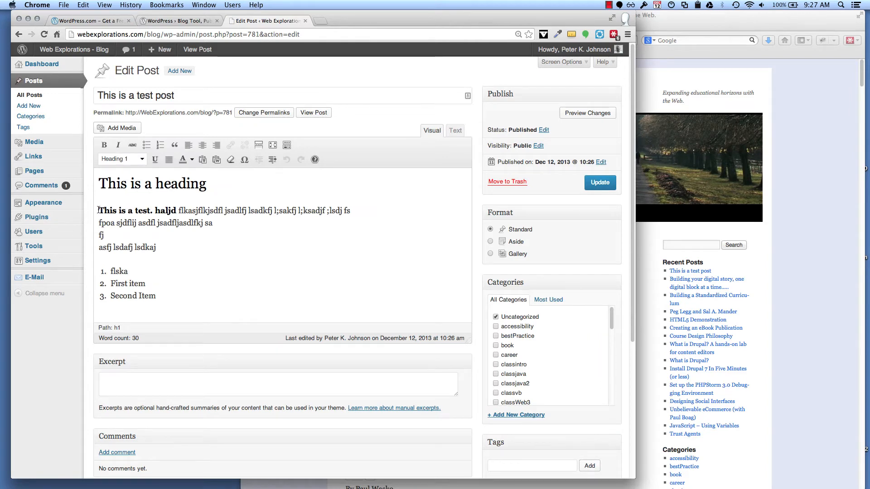
pyautogui.click(127, 130)
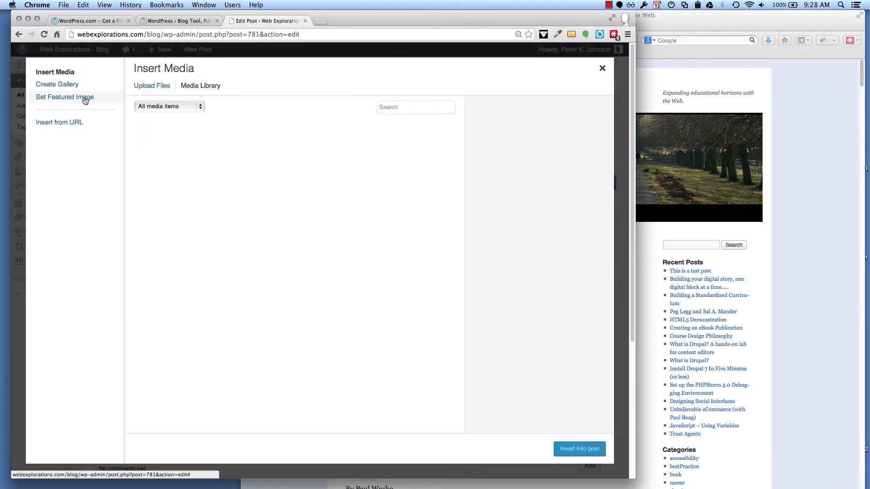
pyautogui.scroll(-2, 305, 269)
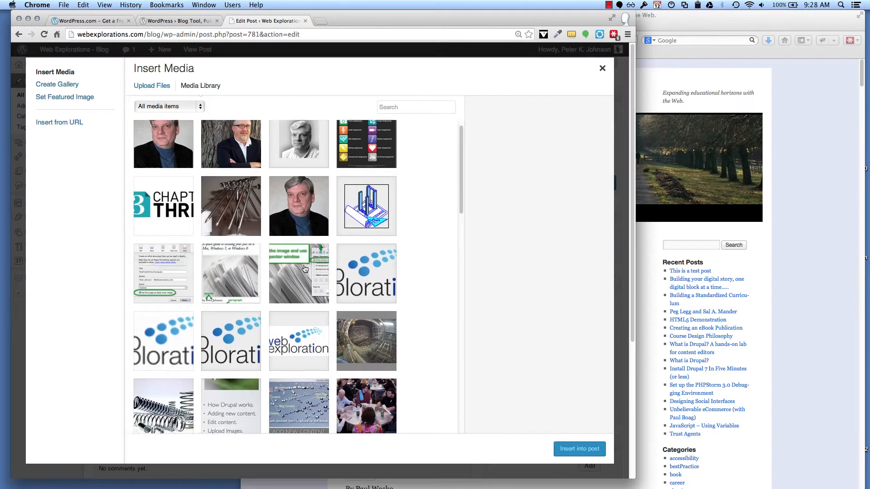
pyautogui.scroll(-8, 381, 275)
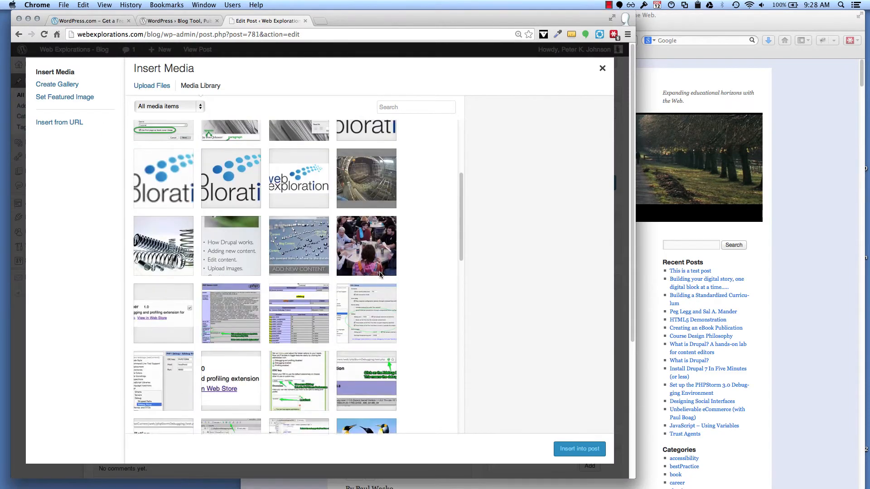
pyautogui.scroll(-3, 380, 275)
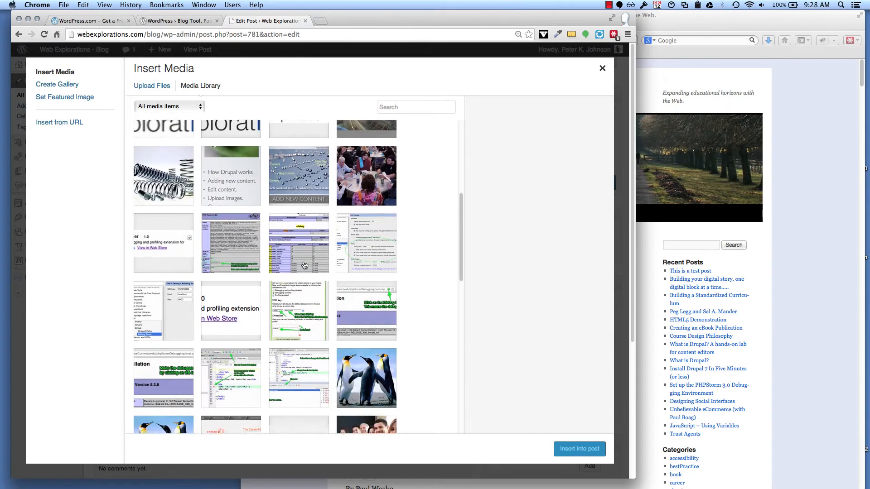
pyautogui.click(171, 177)
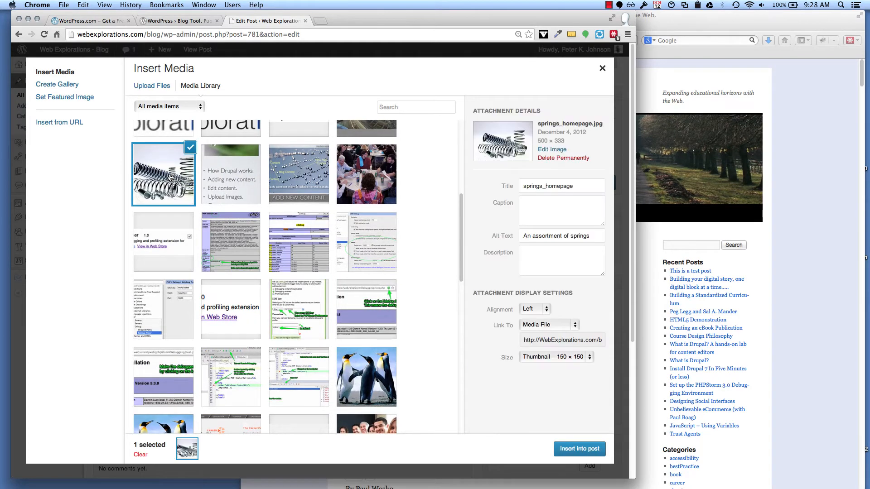
pyautogui.click(578, 450)
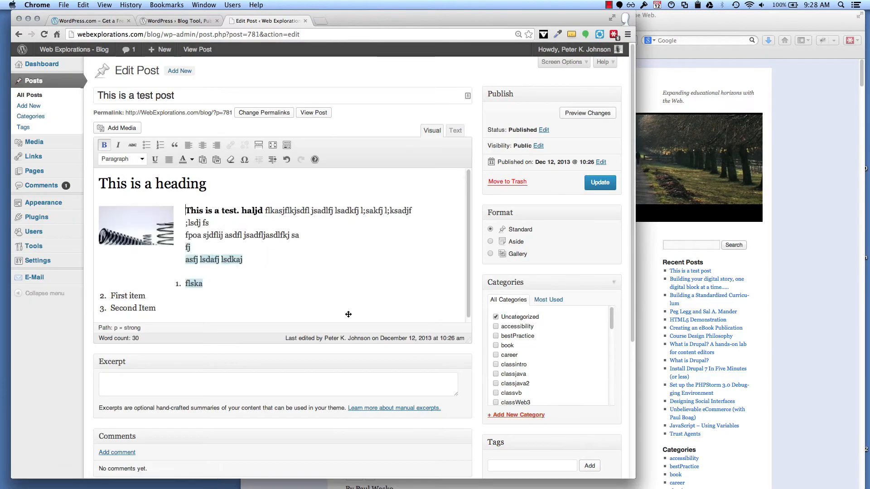
# Scale the springs image in the post to 80% and align it right.
pyautogui.click(143, 248)
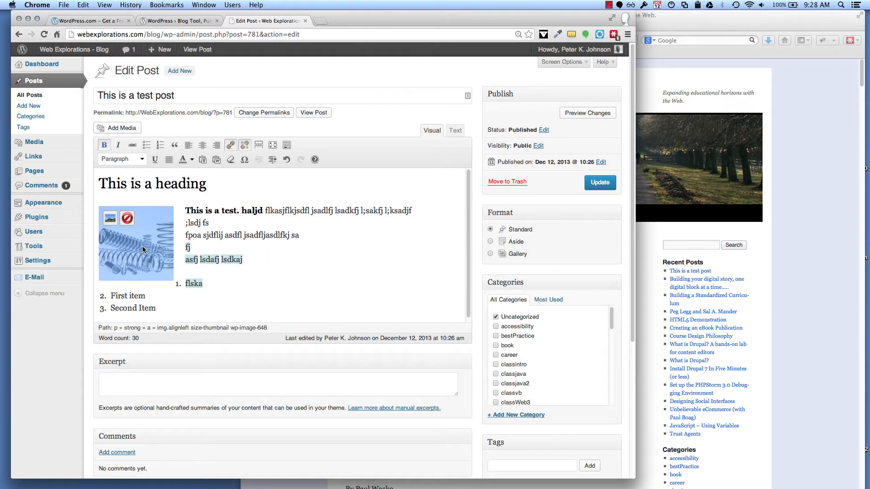
pyautogui.click(111, 216)
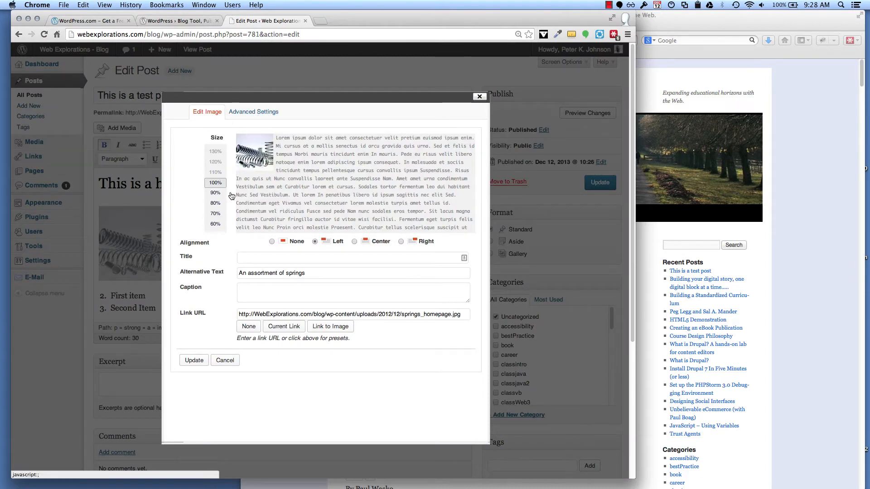
pyautogui.click(215, 203)
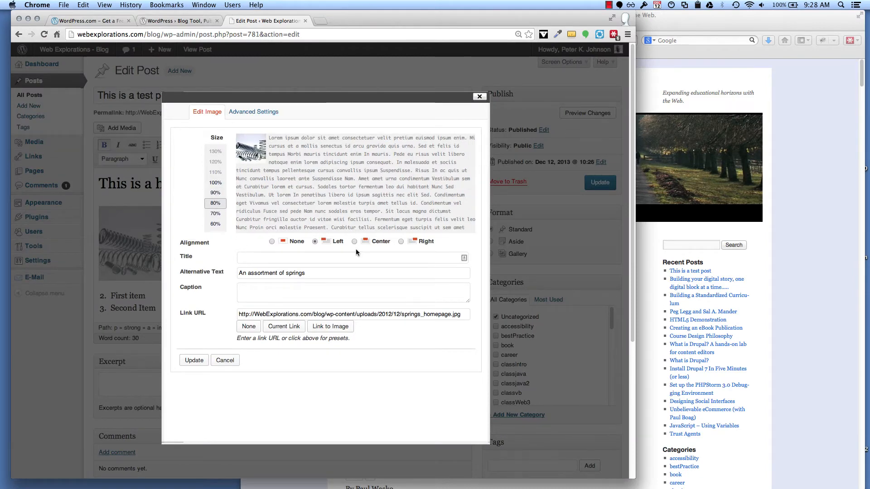
pyautogui.click(401, 242)
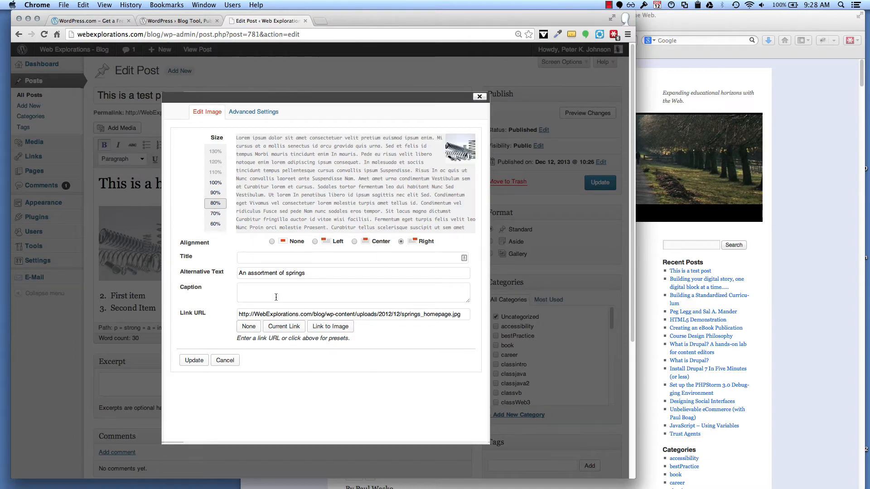
pyautogui.moveTo(320, 274); pyautogui.dragTo(222, 270)
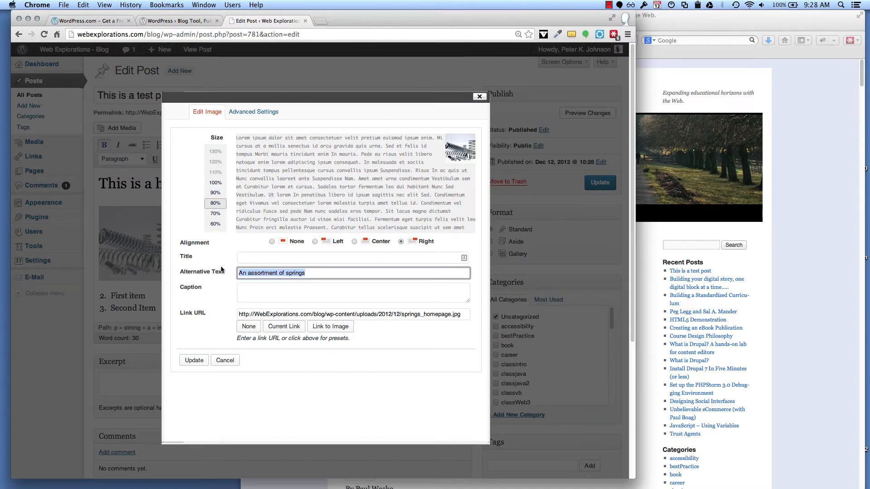
pyautogui.click(195, 360)
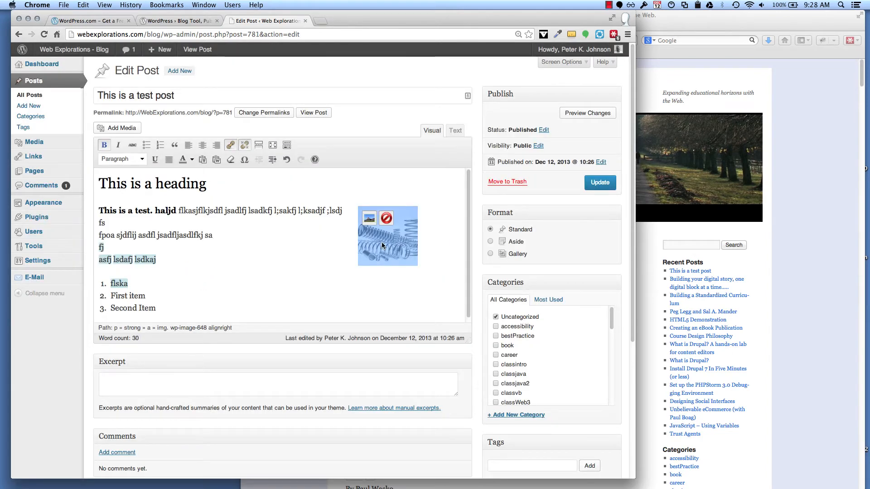
# Set the springs image's alignment to Left.
pyautogui.click(370, 213)
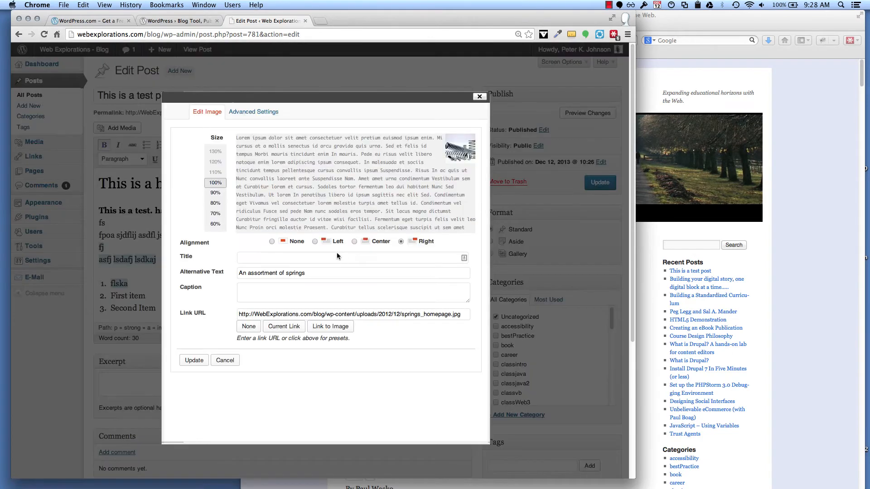
pyautogui.click(314, 241)
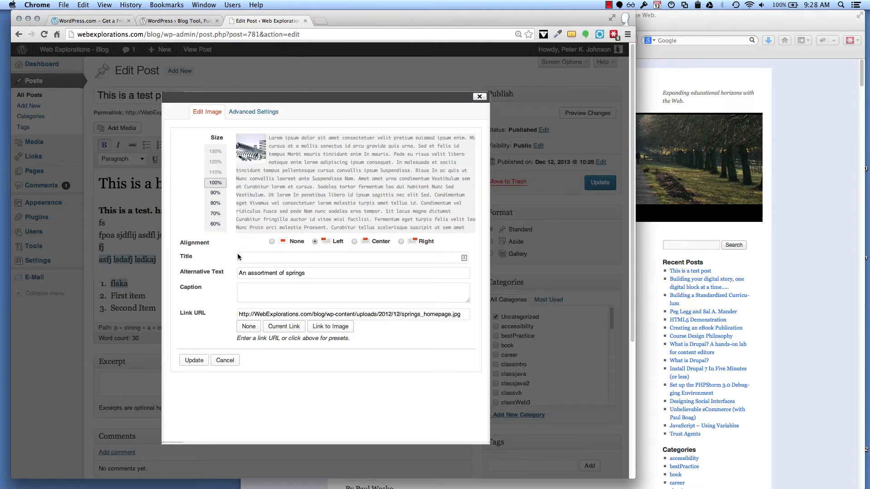
pyautogui.click(191, 361)
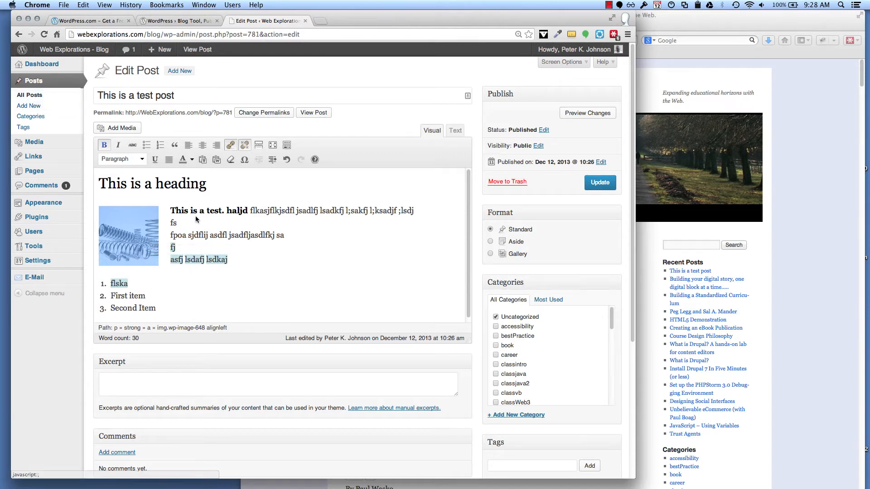
# Update the published post with the resized image and check it on the public blog in Firefox.
pyautogui.click(738, 103)
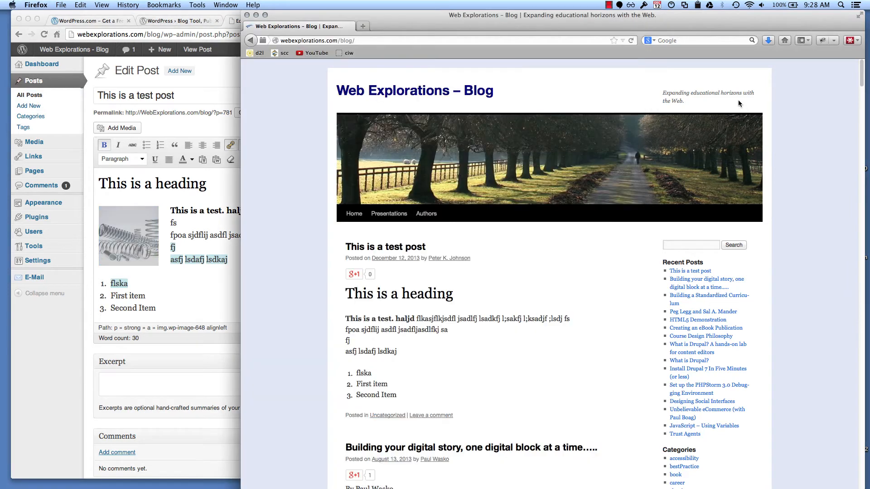
pyautogui.press('super+r')
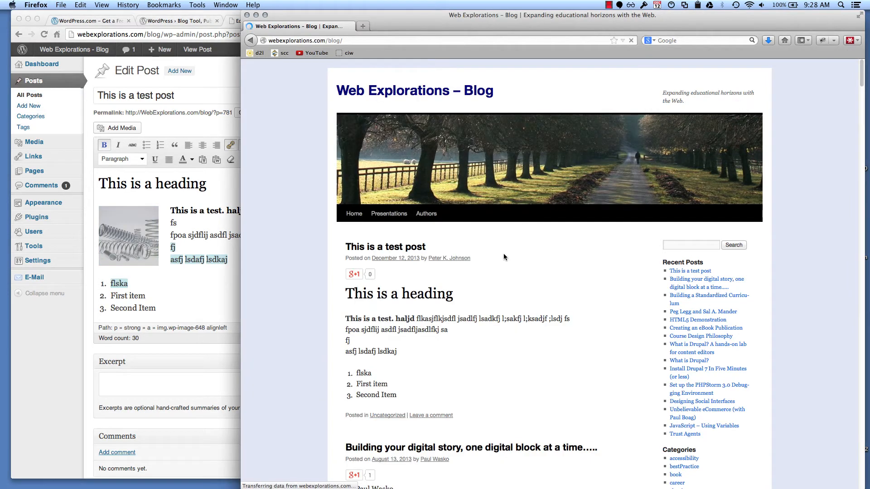
pyautogui.click(218, 286)
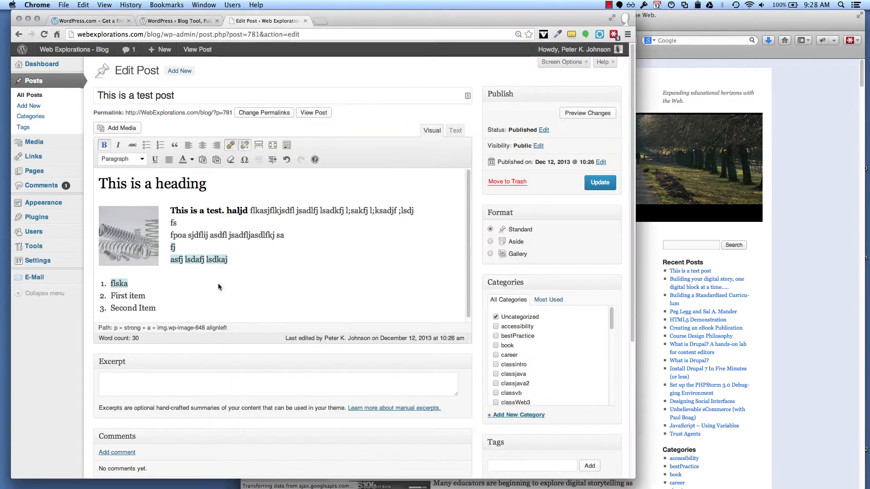
pyautogui.click(597, 185)
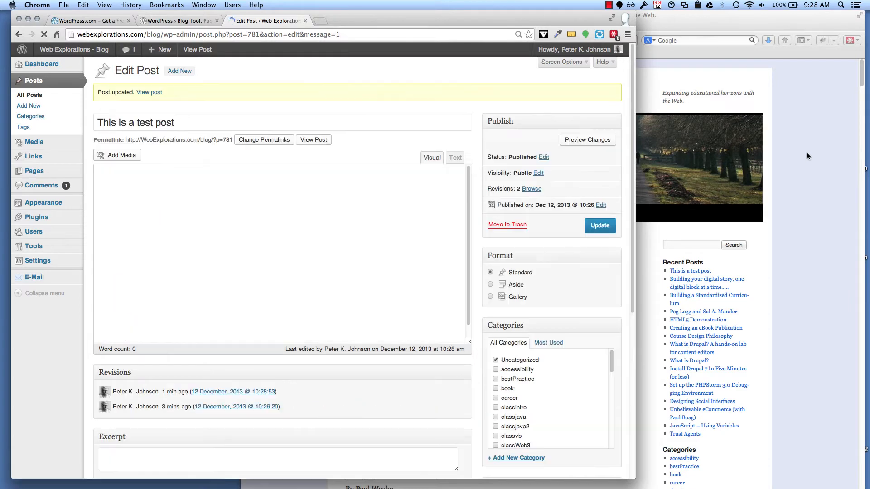
pyautogui.click(807, 153)
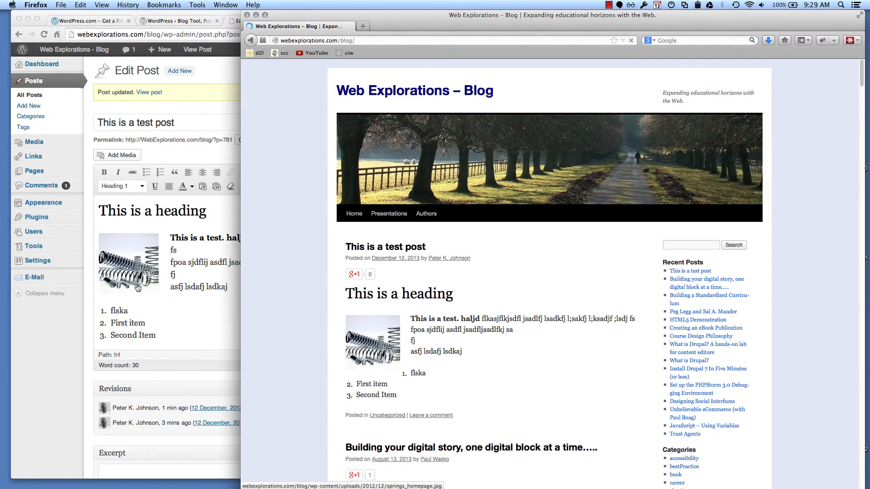
# Return to the WordPress admin in Chrome and activate the Admired theme from the installed themes.
pyautogui.click(55, 203)
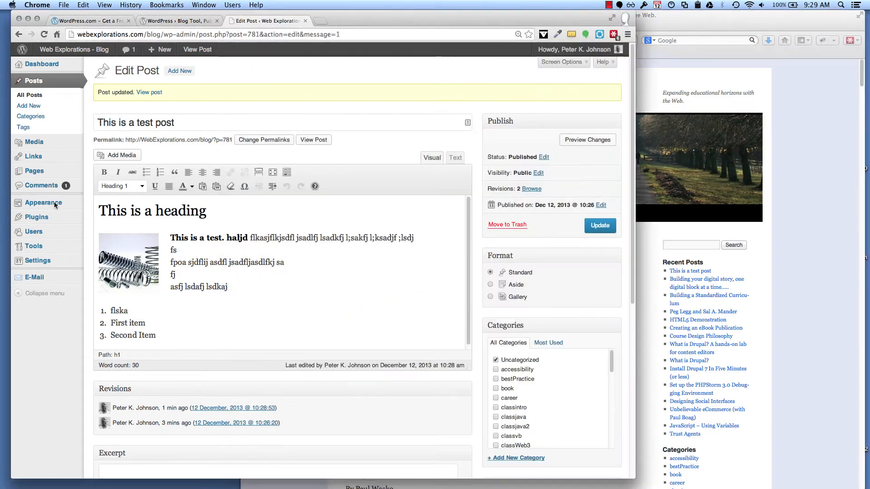
pyautogui.click(55, 206)
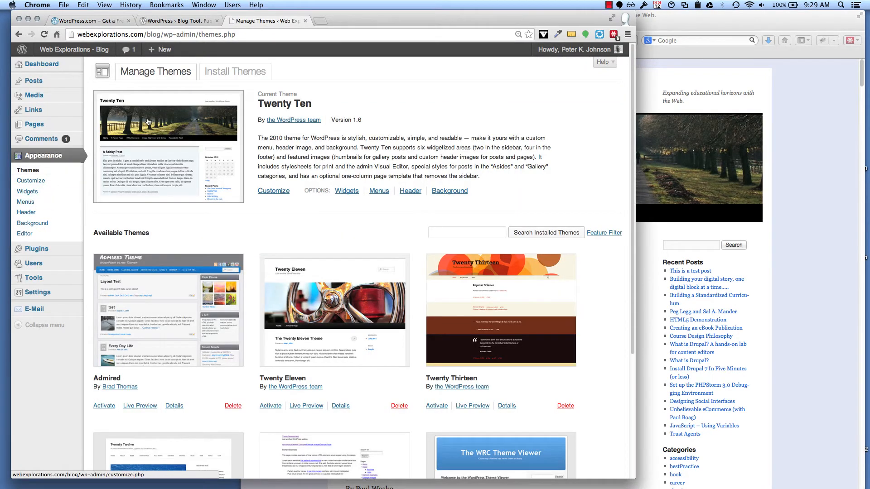
pyautogui.scroll(-5, 217, 286)
pyautogui.scroll(1, 218, 288)
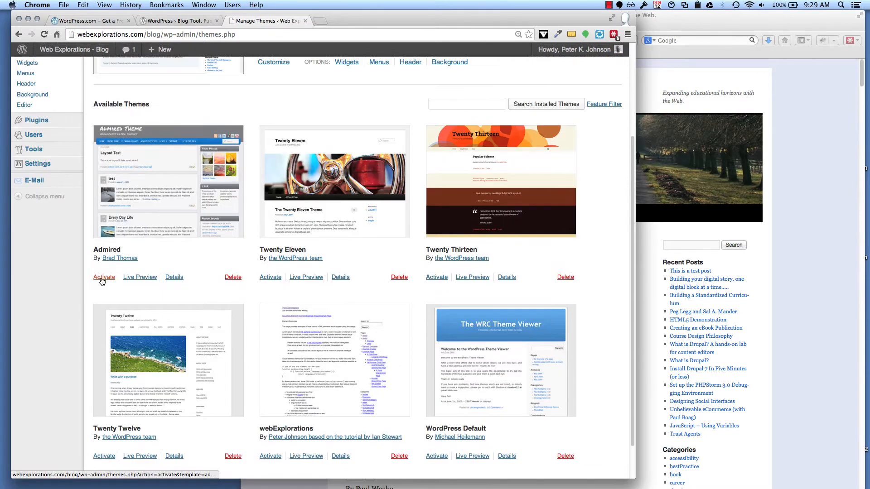
pyautogui.click(102, 278)
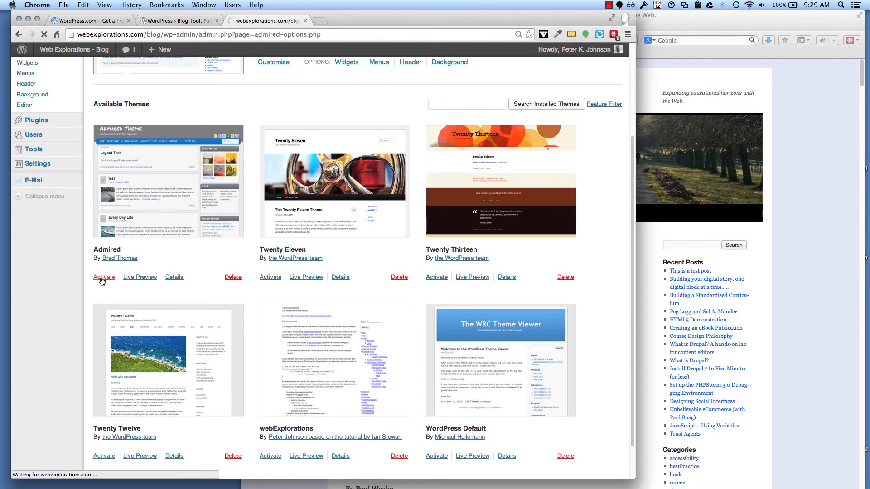
# Examine the layout of the posts and sidebar on the public blog in Firefox with the Admired theme.
pyautogui.click(757, 110)
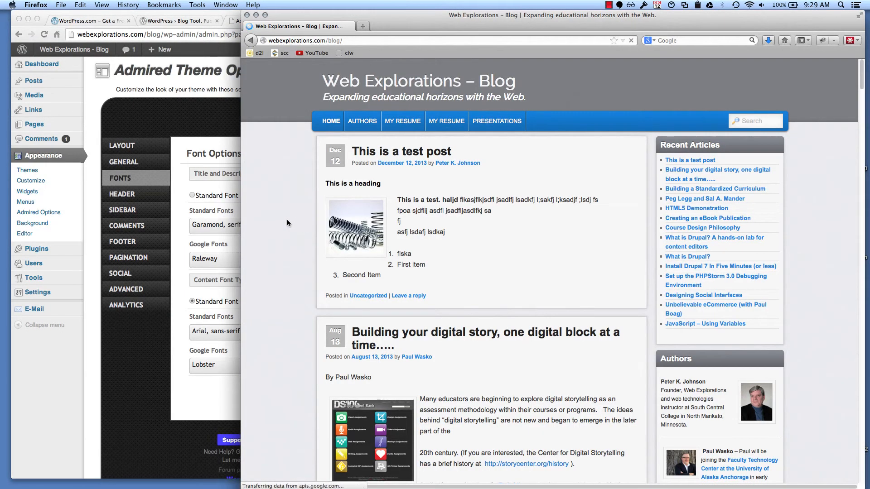
pyautogui.scroll(-2, 615, 219)
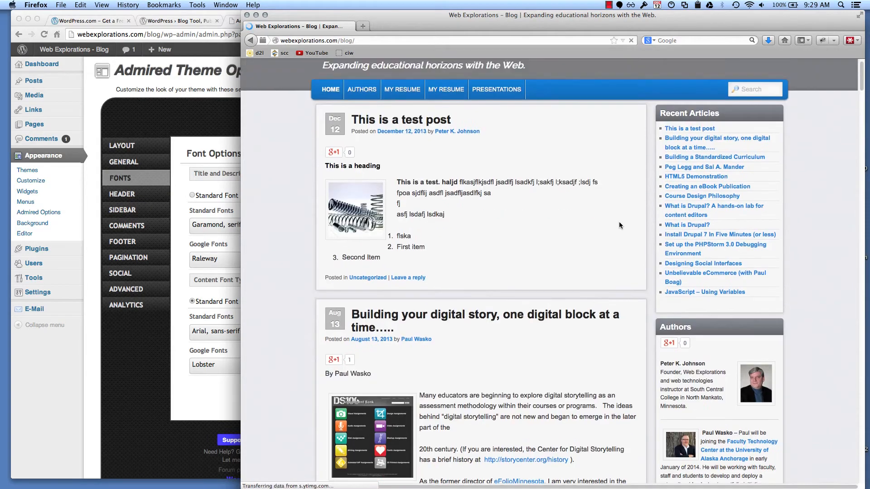
pyautogui.scroll(-4, 619, 222)
pyautogui.scroll(5, 619, 221)
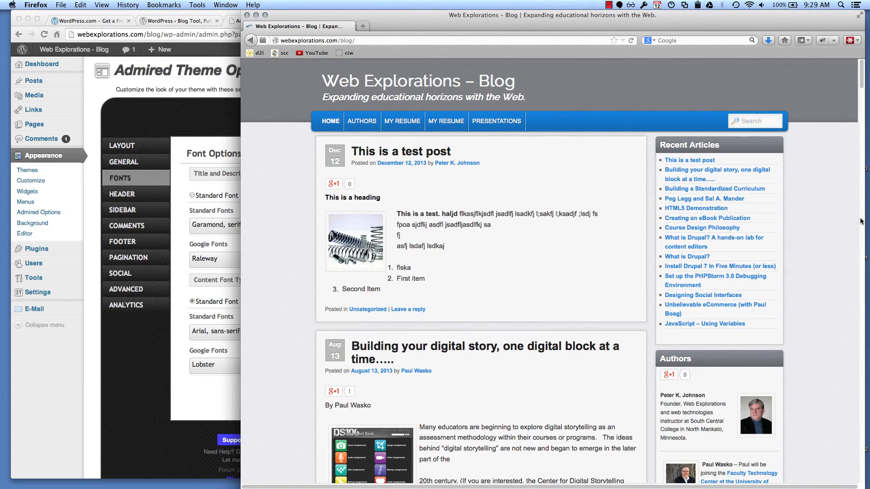
pyautogui.scroll(-10, 845, 233)
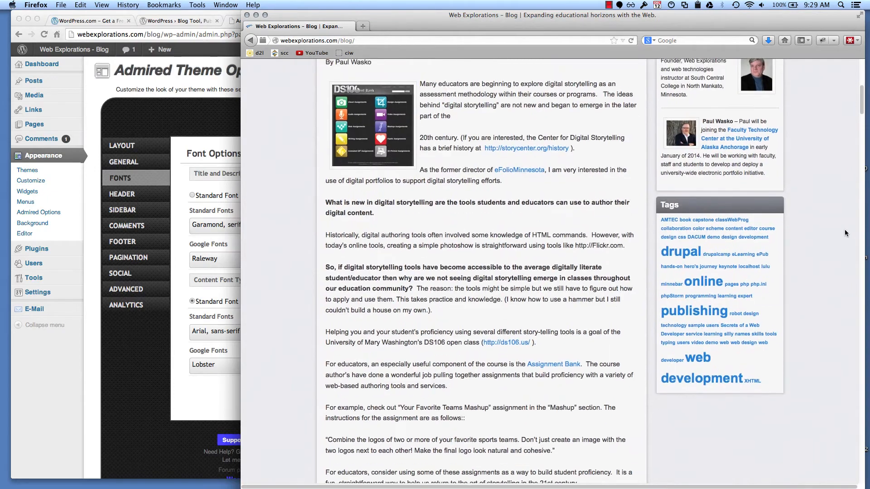
pyautogui.scroll(10, 845, 233)
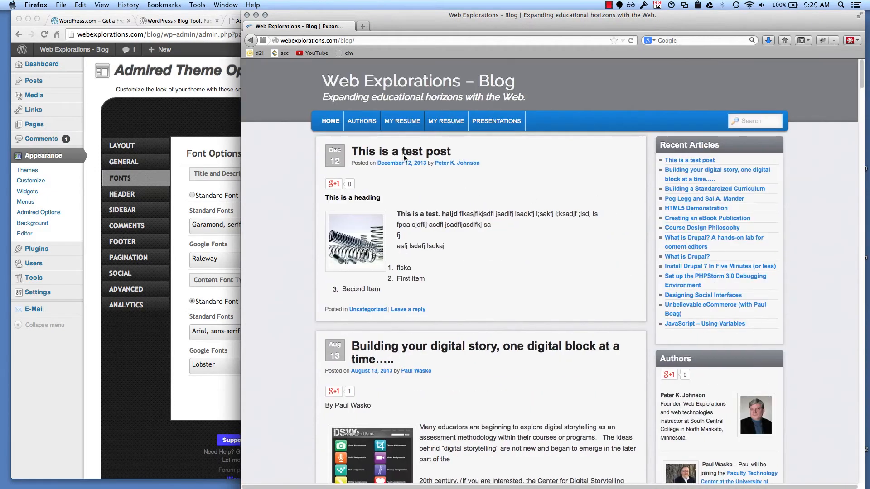
# Return to Chrome, find installable themes without any feature filters, and browse the offered designs.
pyautogui.click(43, 159)
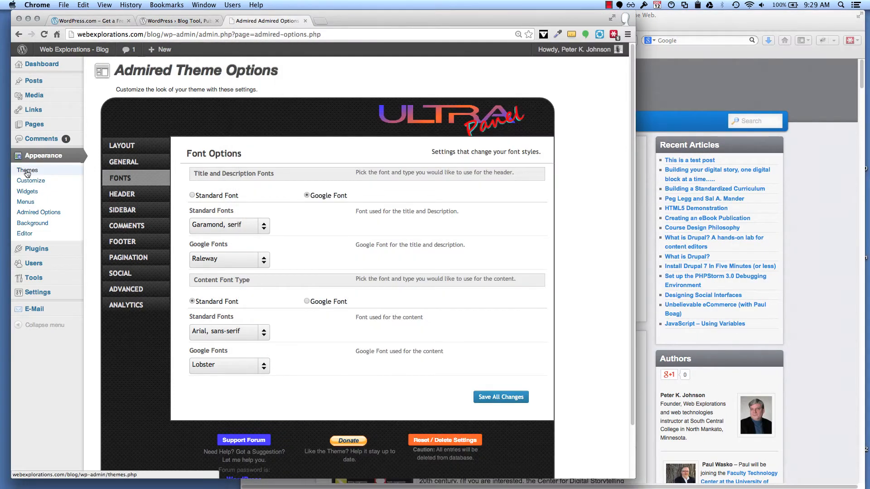
pyautogui.click(27, 172)
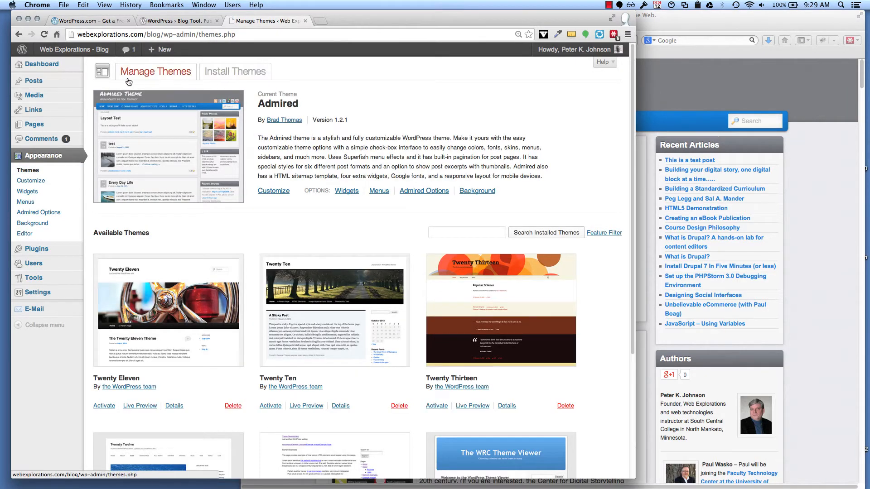
pyautogui.click(240, 75)
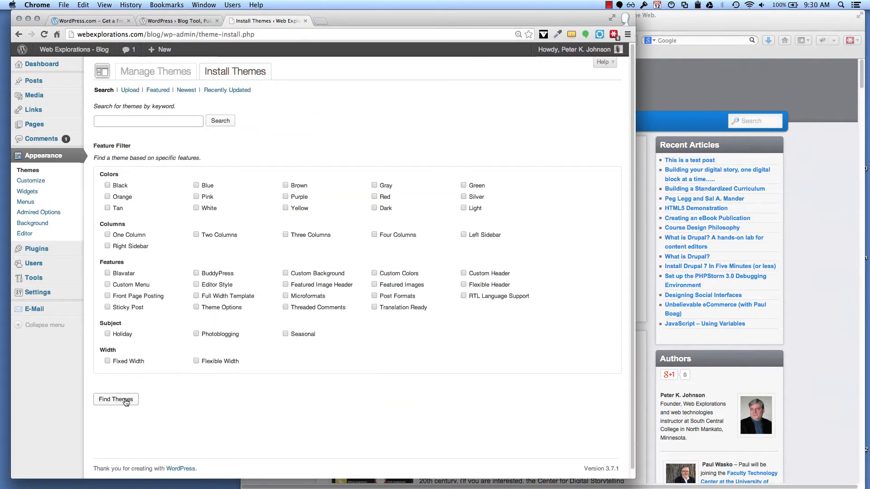
pyautogui.click(125, 402)
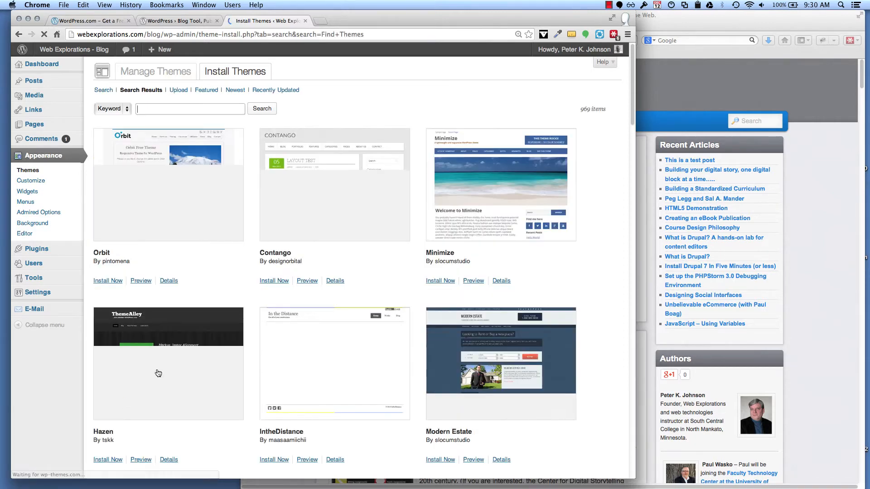
pyautogui.scroll(-3, 348, 283)
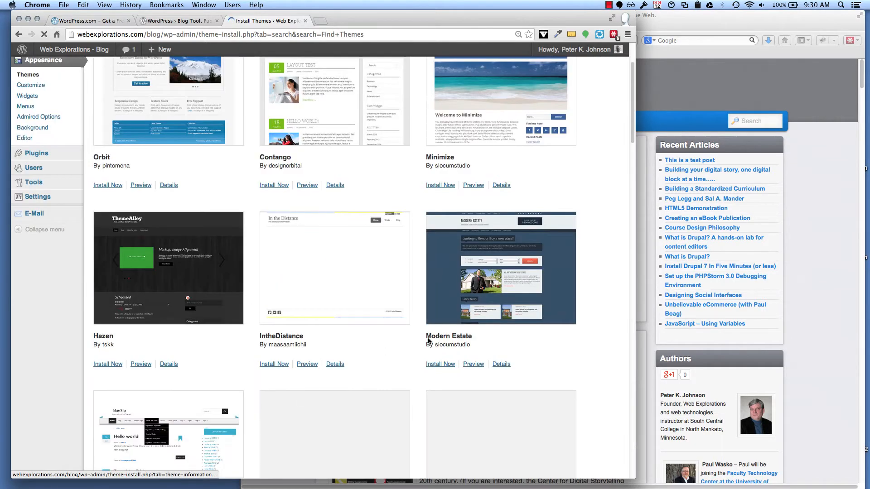
pyautogui.scroll(-2, 315, 278)
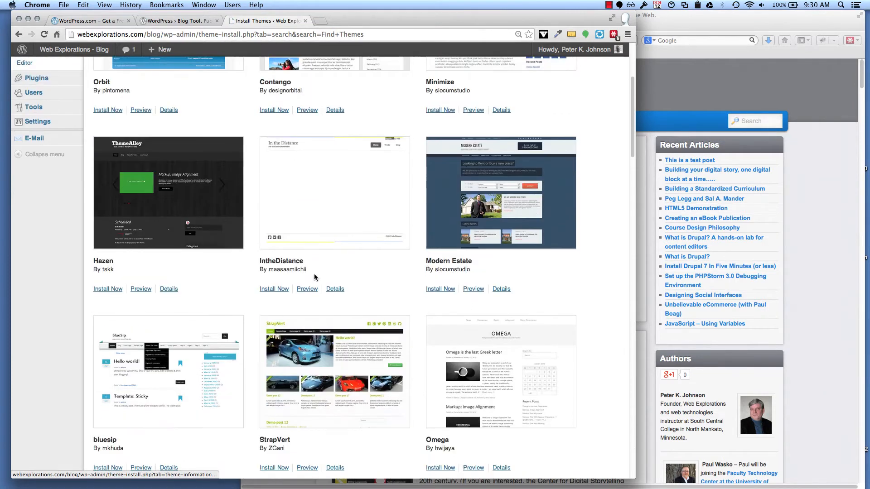
# Preview the Modern Estate theme, then install and activate it.
pyautogui.click(448, 177)
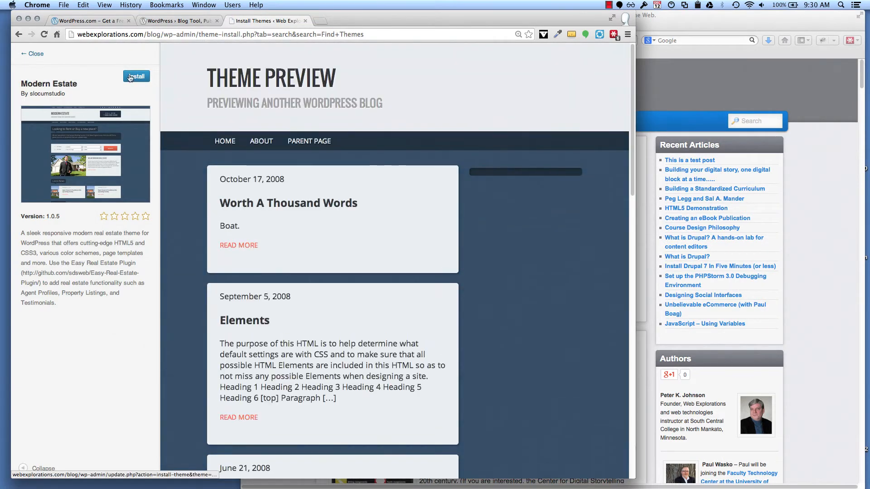
pyautogui.click(129, 76)
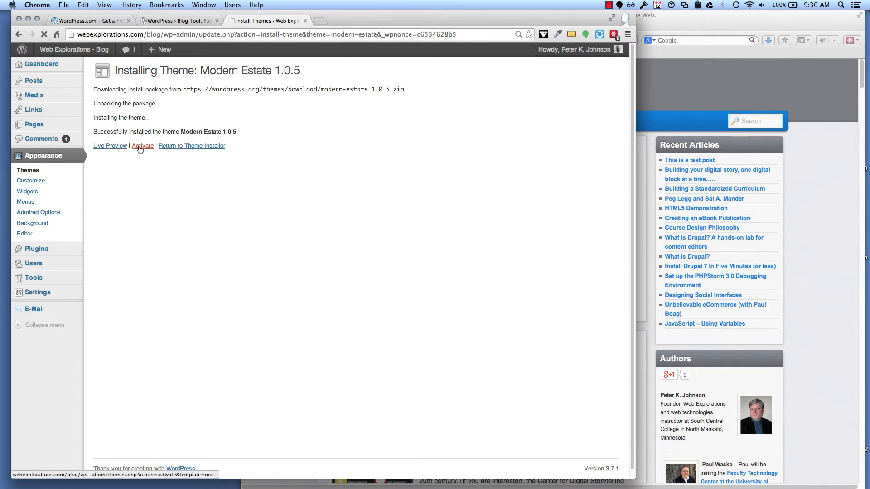
pyautogui.click(140, 150)
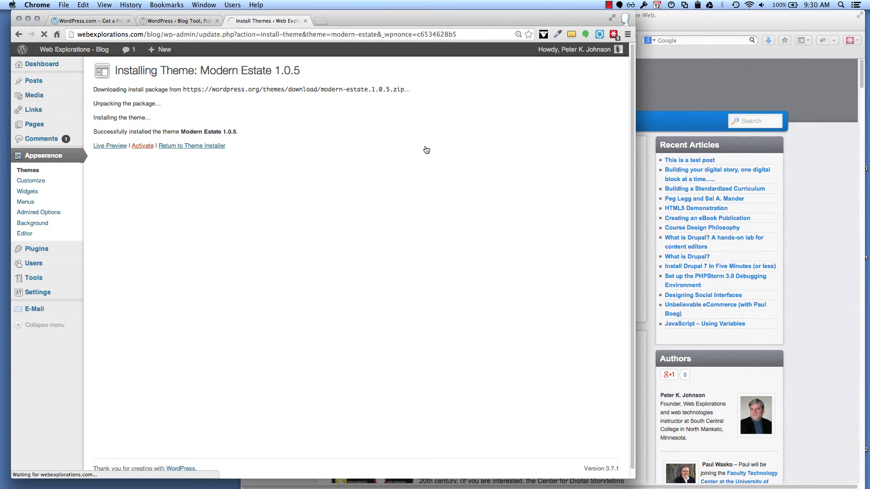
# View the refreshed public blog in Firefox with the Modern Estate theme and return to theme management in Chrome.
pyautogui.click(696, 82)
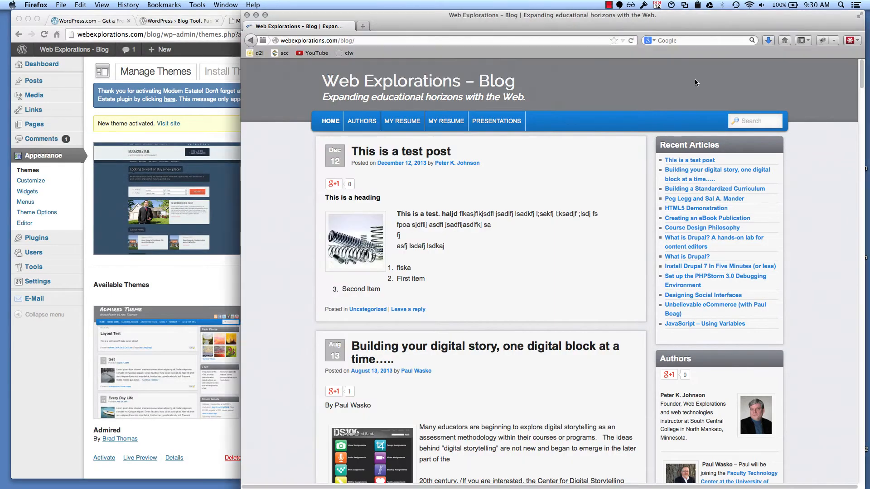
pyautogui.press('super+r')
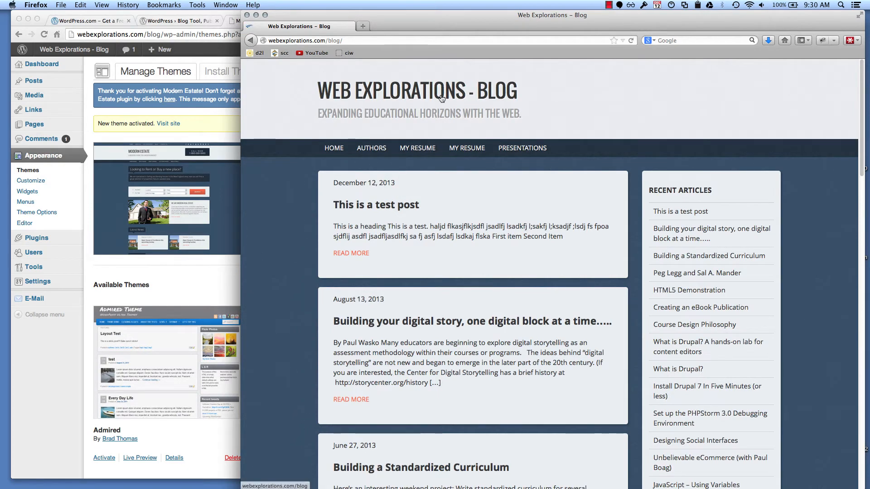
pyautogui.click(56, 340)
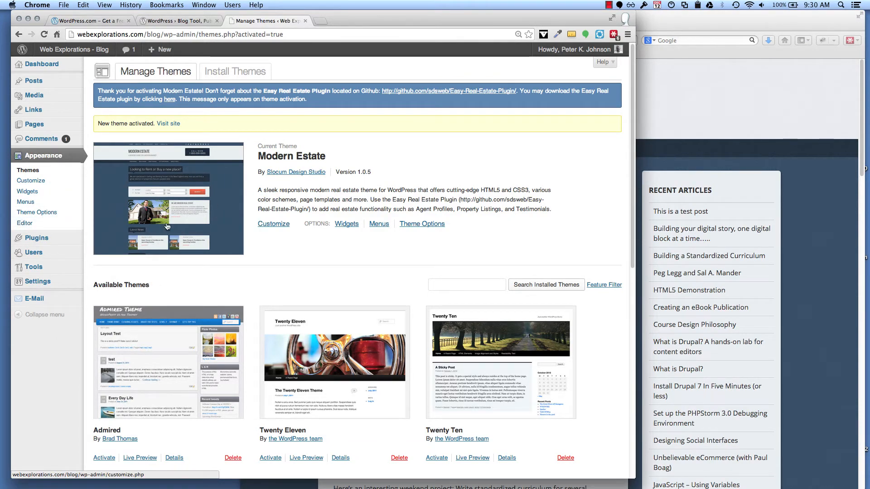
# Activate the installed Admired theme again and refresh the public blog in Firefox.
pyautogui.scroll(-5, 311, 241)
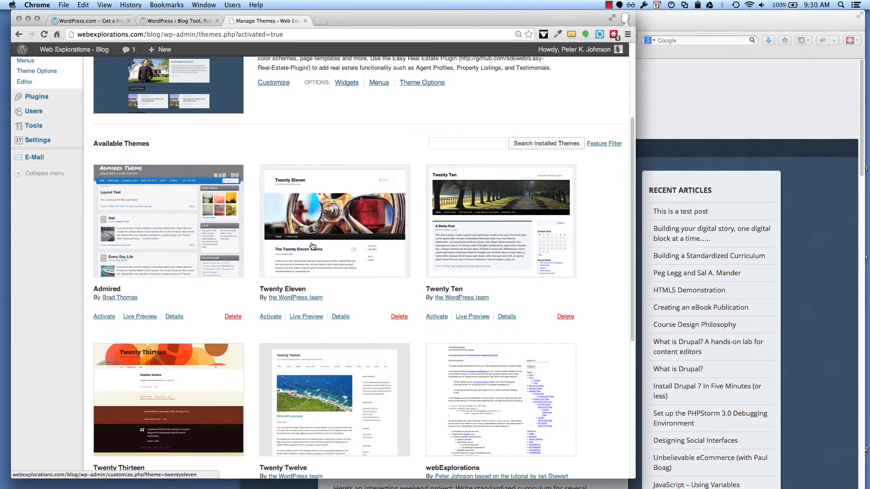
pyautogui.click(101, 318)
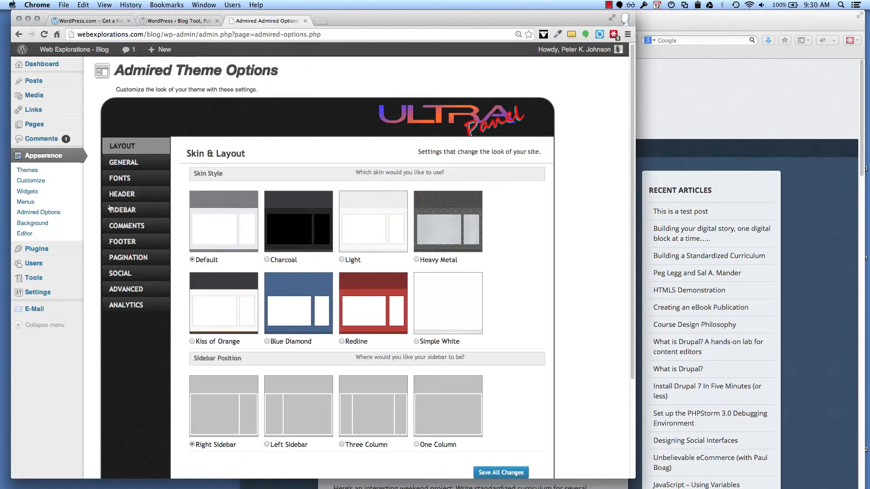
pyautogui.click(741, 112)
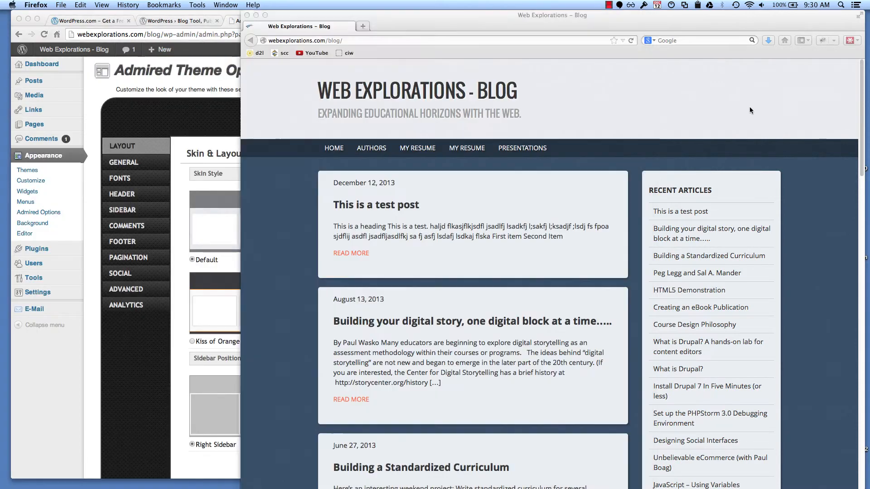
pyautogui.press('super+r')
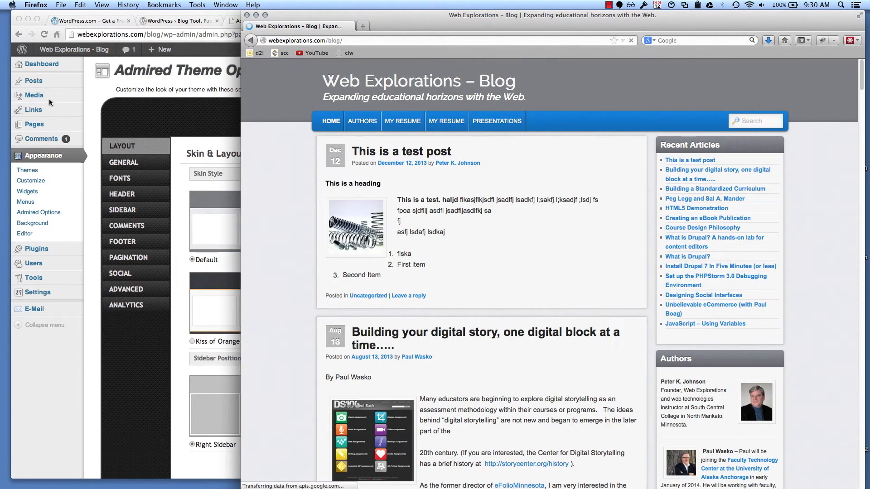
# Return to Chrome, add the Calendar widget above Recent Posts in the Main Sidebar, and save it without a title.
pyautogui.click(30, 192)
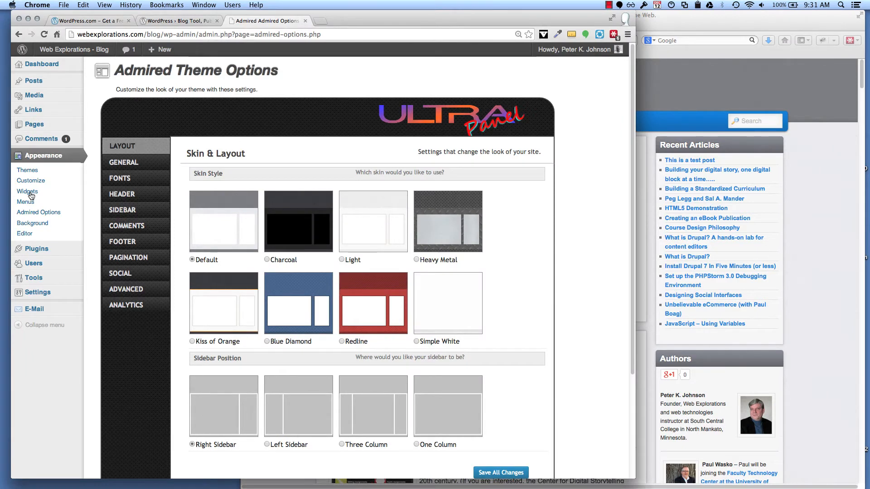
pyautogui.click(31, 196)
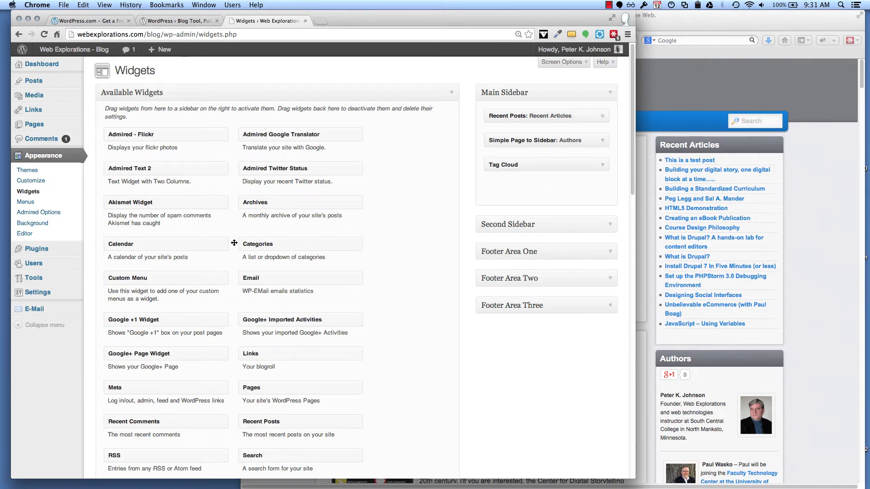
pyautogui.scroll(-5, 167, 300)
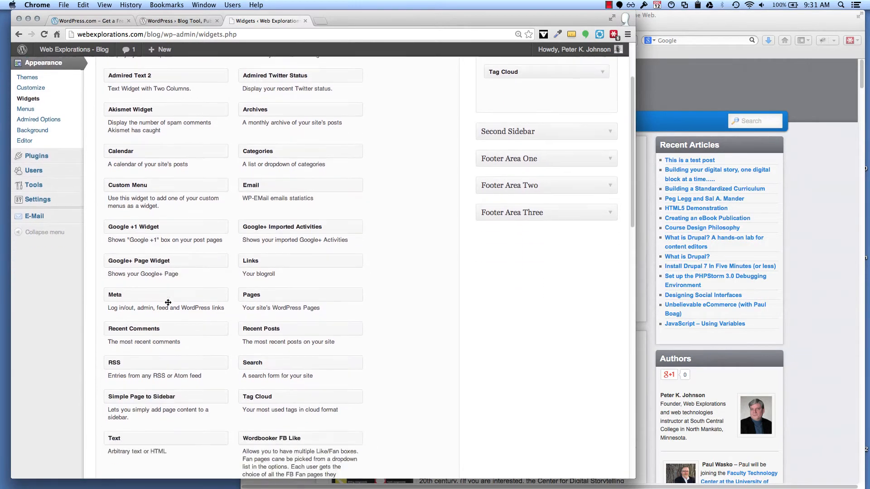
pyautogui.scroll(5, 291, 223)
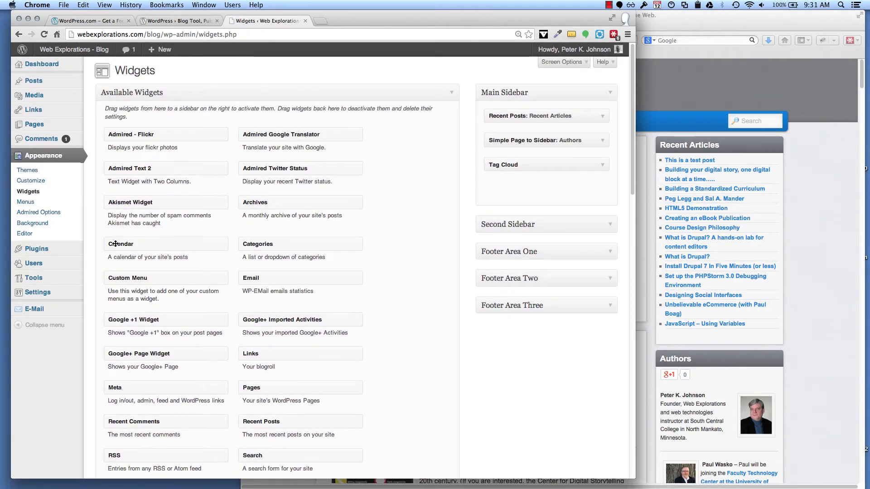
pyautogui.moveTo(115, 244); pyautogui.dragTo(490, 113)
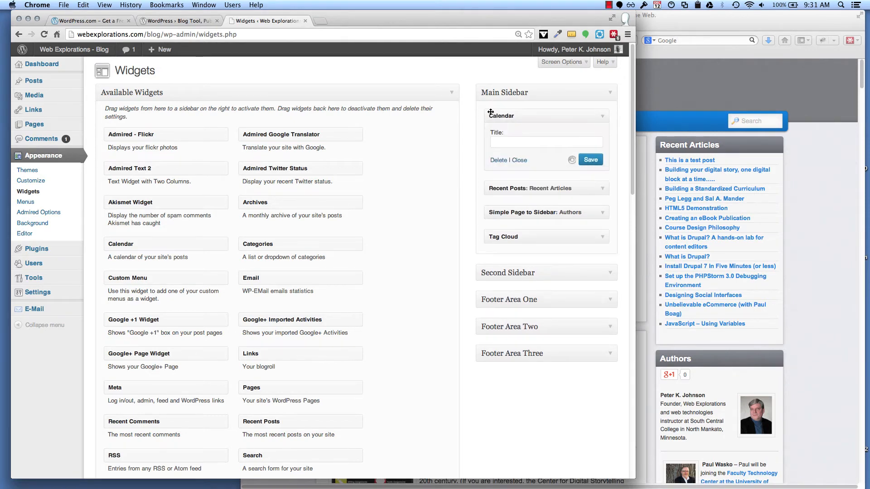
pyautogui.click(593, 161)
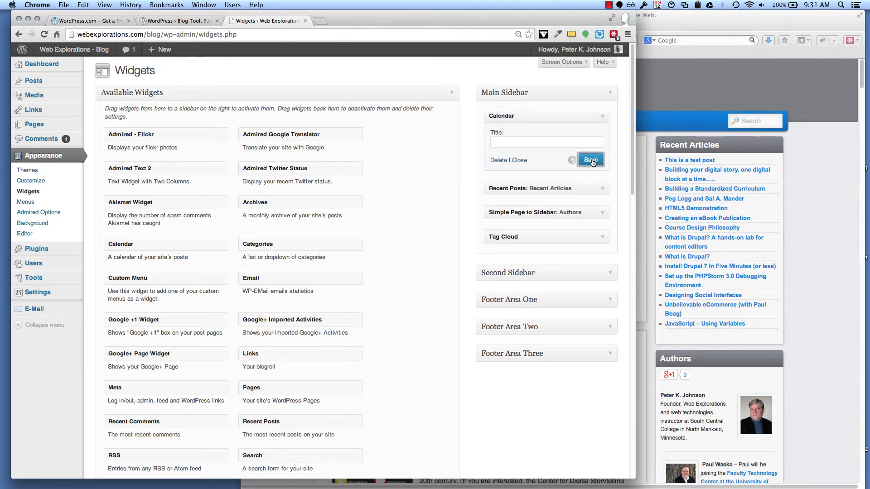
# Refresh the public blog in Firefox and examine the sidebar's calendar, recent articles, authors and tags.
pyautogui.click(702, 80)
pyautogui.press('super+r')
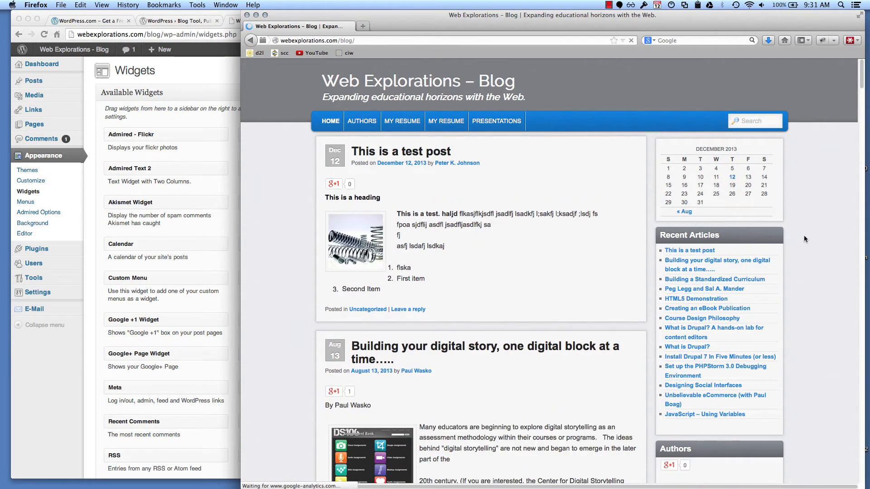
pyautogui.scroll(-9, 797, 269)
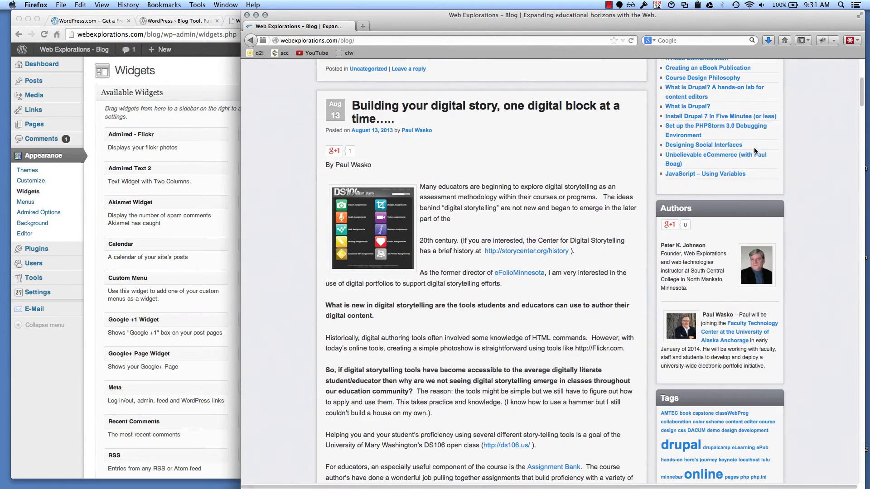
pyautogui.scroll(4, 792, 193)
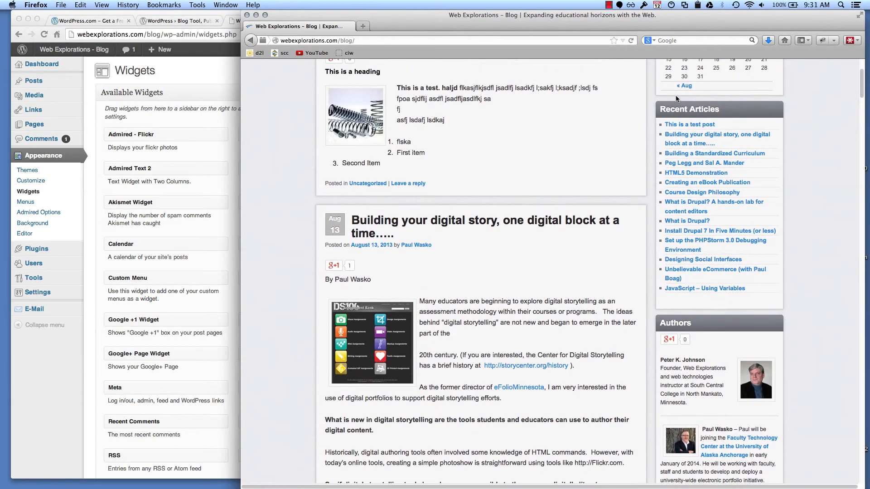
pyautogui.scroll(-5, 791, 193)
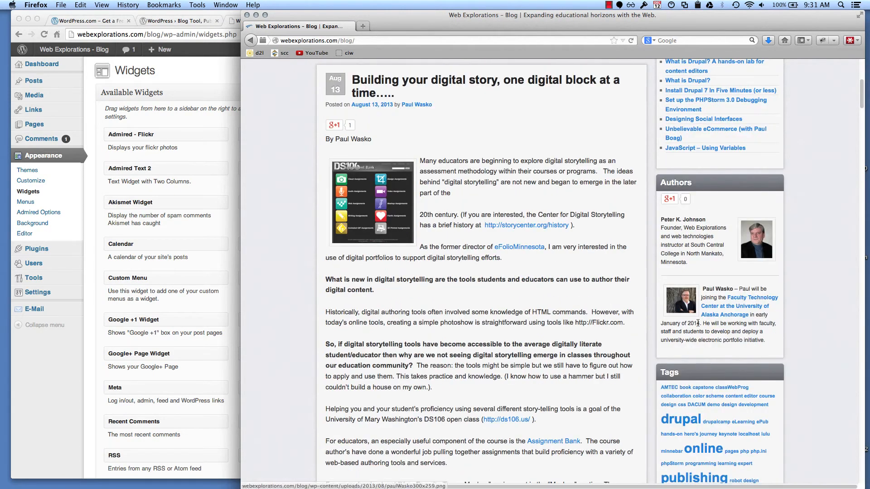
pyautogui.scroll(-9, 810, 271)
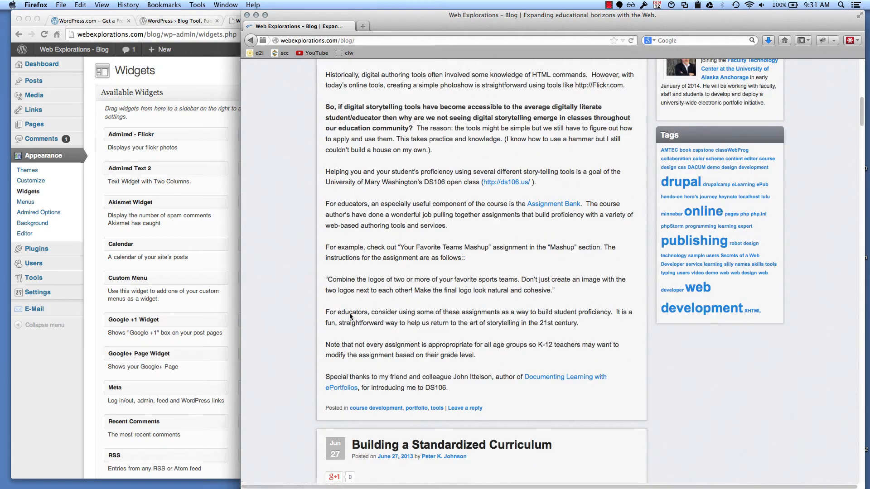
# Return to Chrome and search the installable WordPress plugins for "slideshow".
pyautogui.click(180, 195)
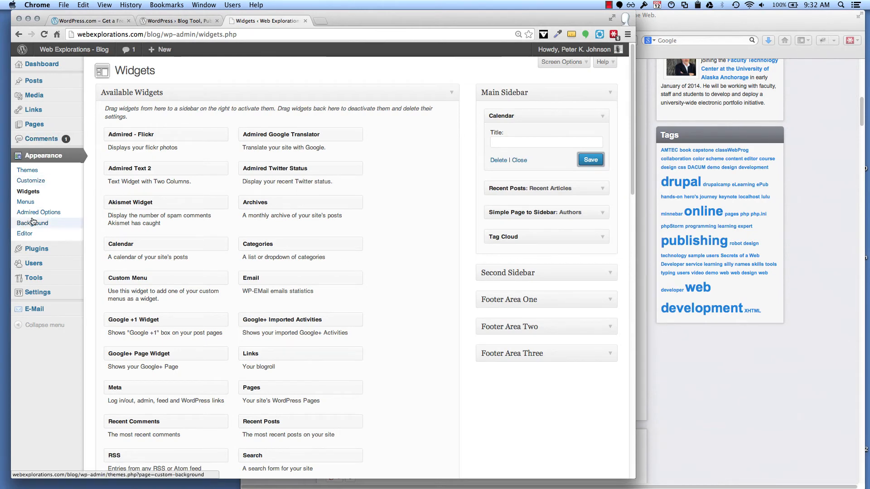
pyautogui.click(33, 250)
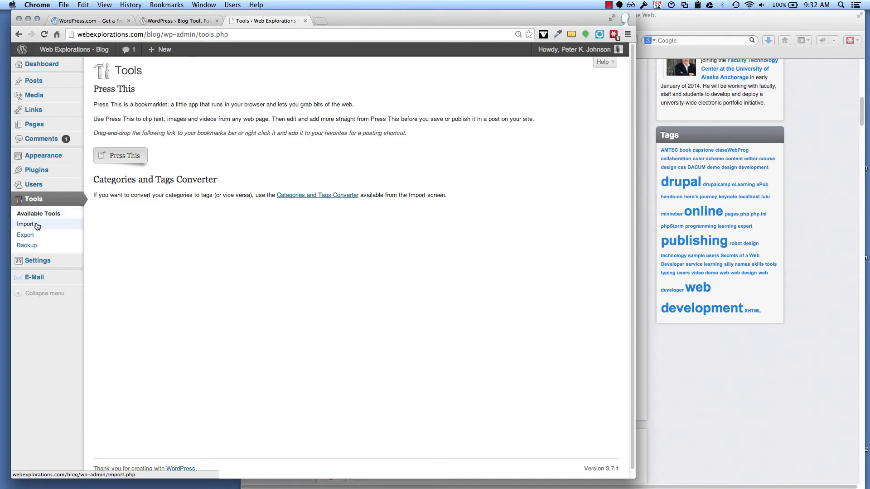
pyautogui.click(40, 172)
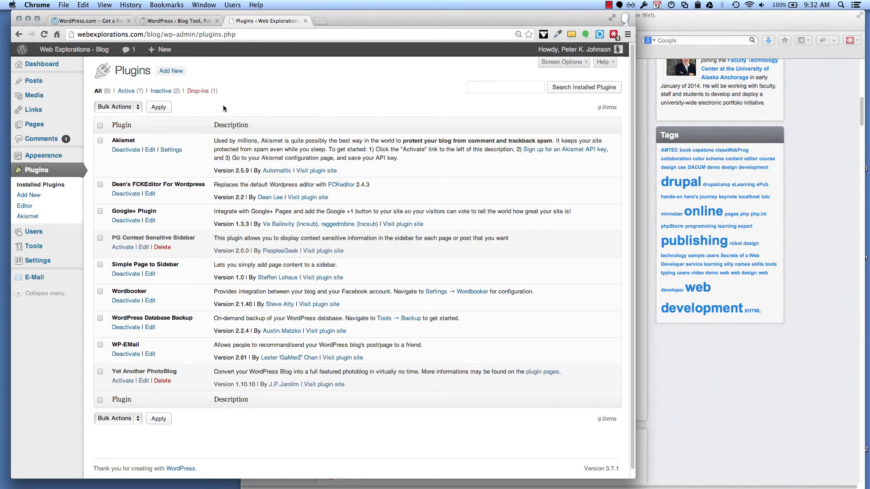
pyautogui.click(169, 71)
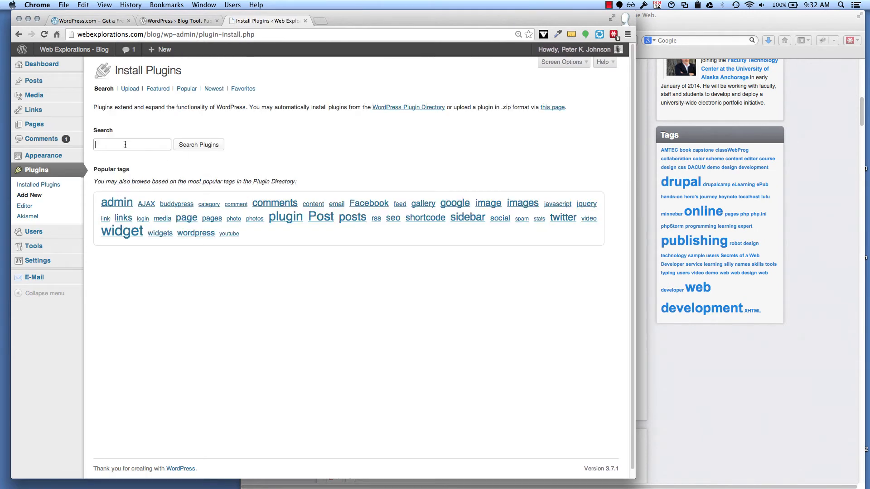
pyautogui.click(125, 144)
pyautogui.write('slideshow')
pyautogui.click(194, 145)
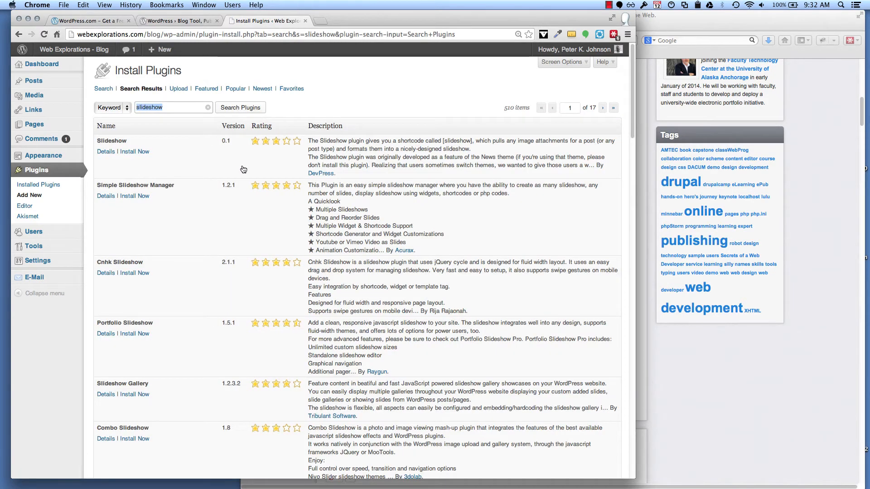
# Browse the slideshow plugins, then install and activate wp superb Slideshow version 2.4.
pyautogui.scroll(-10, 392, 235)
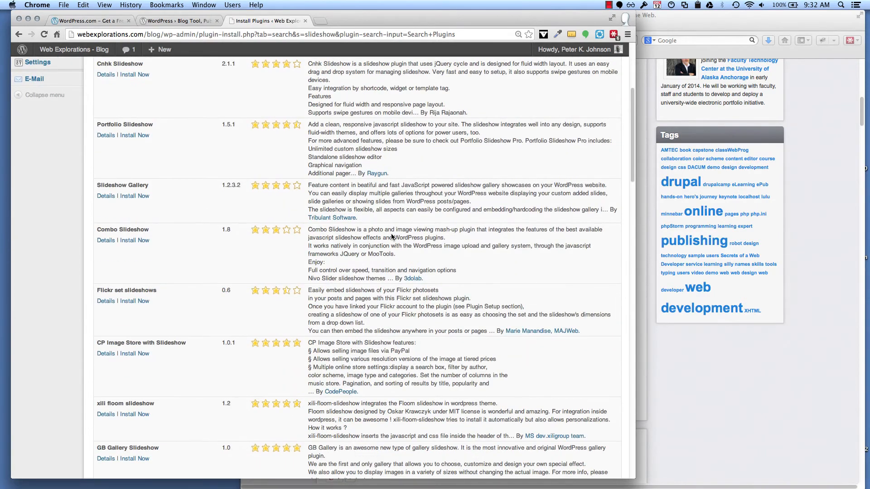
pyautogui.scroll(-2, 392, 234)
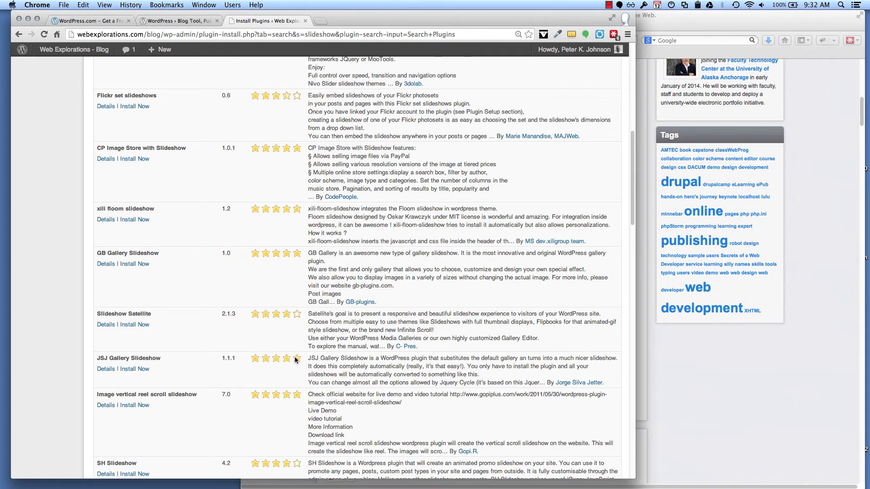
pyautogui.scroll(-5, 219, 360)
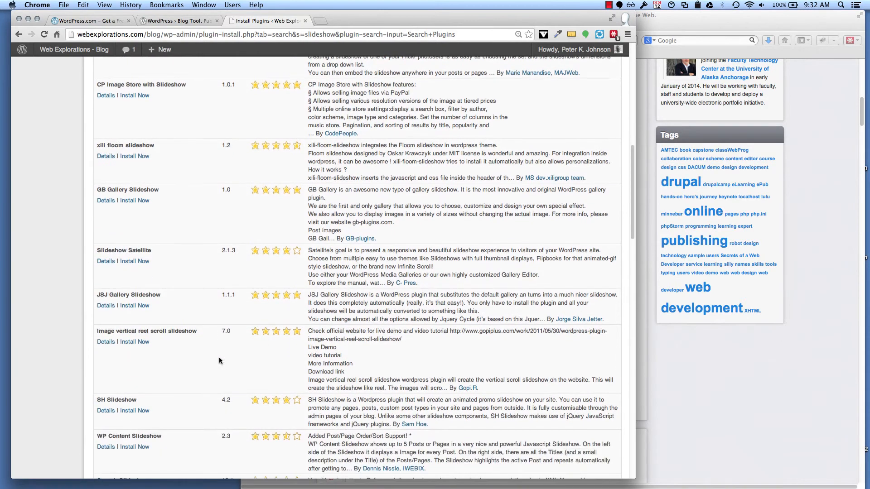
pyautogui.scroll(-4, 218, 360)
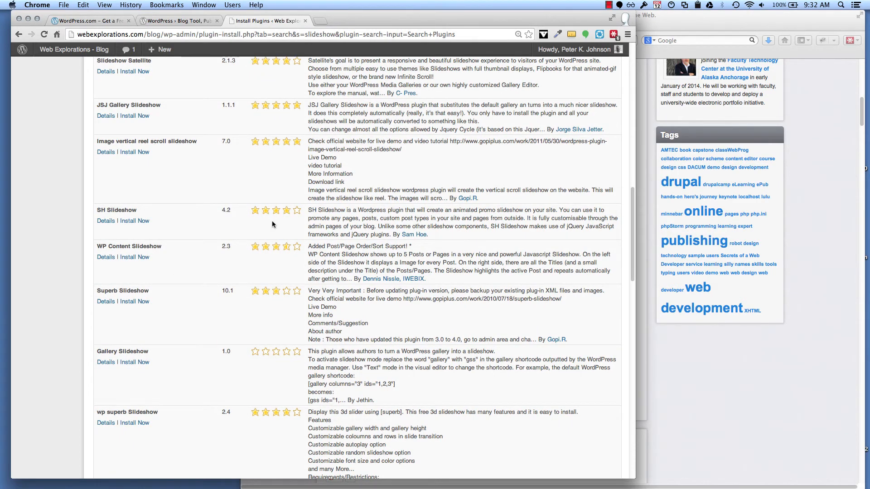
pyautogui.scroll(-3, 185, 279)
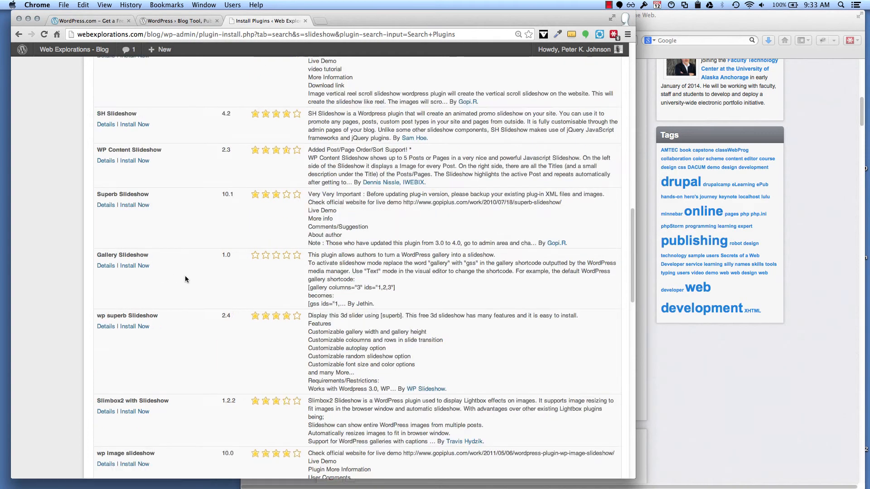
pyautogui.scroll(-1, 185, 276)
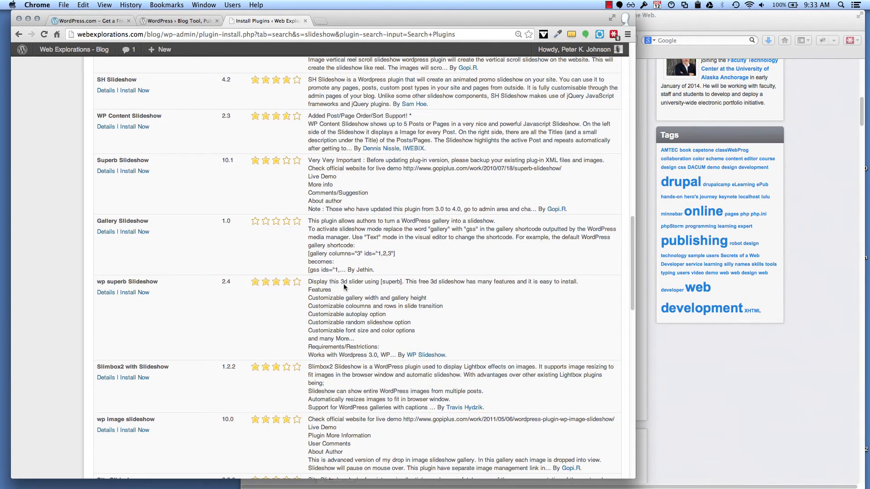
pyautogui.click(133, 293)
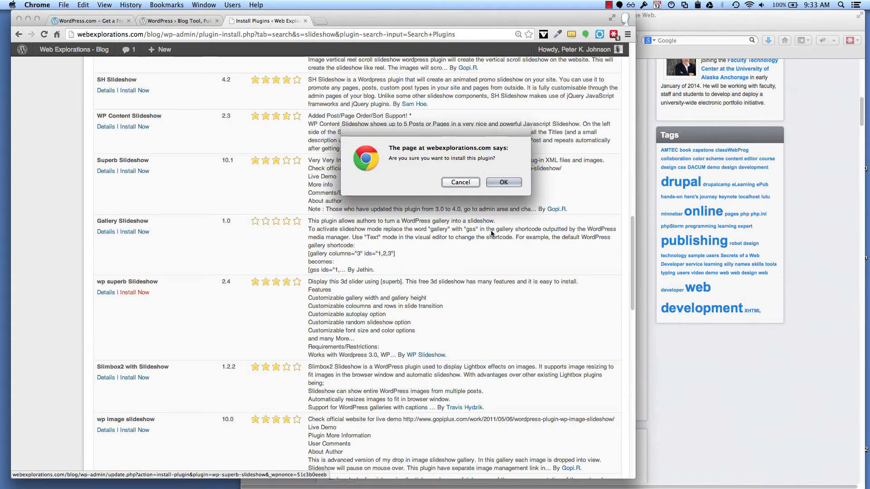
pyautogui.click(503, 182)
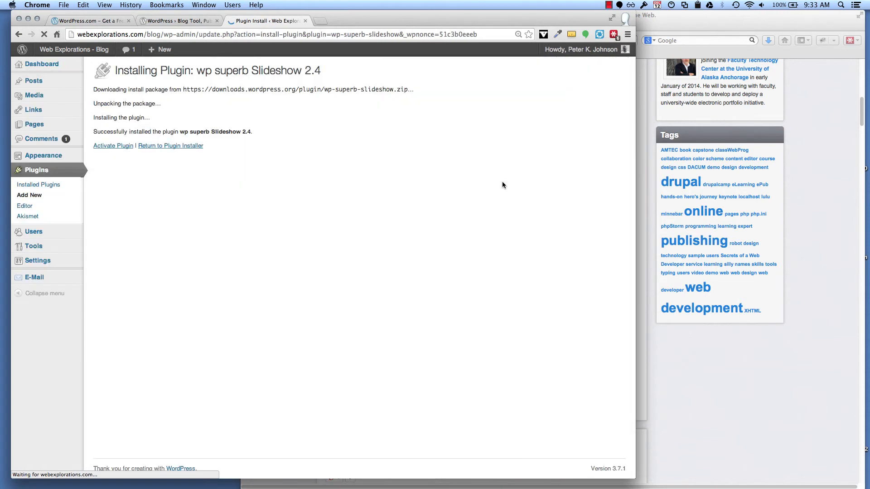
pyautogui.click(110, 147)
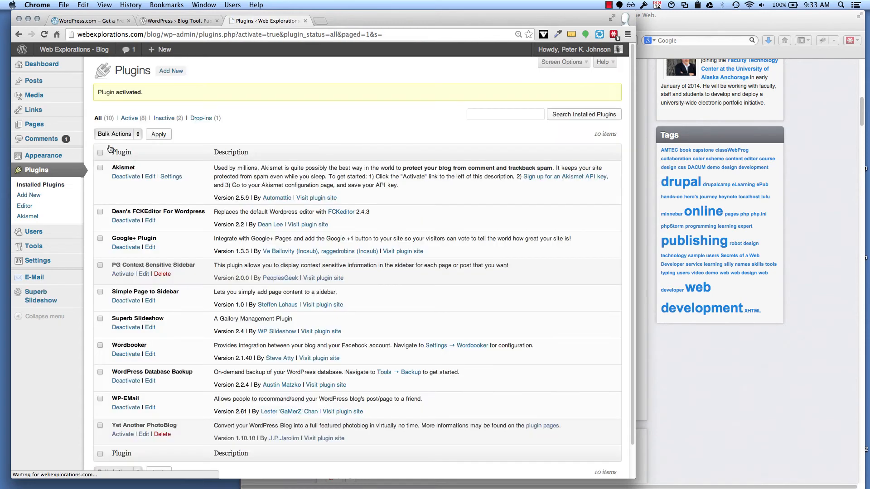
# Look at the public blog in Firefox, return to the installed plugins in Chrome, and visit the Superb Slideshow plugin's site.
pyautogui.scroll(-3, 257, 270)
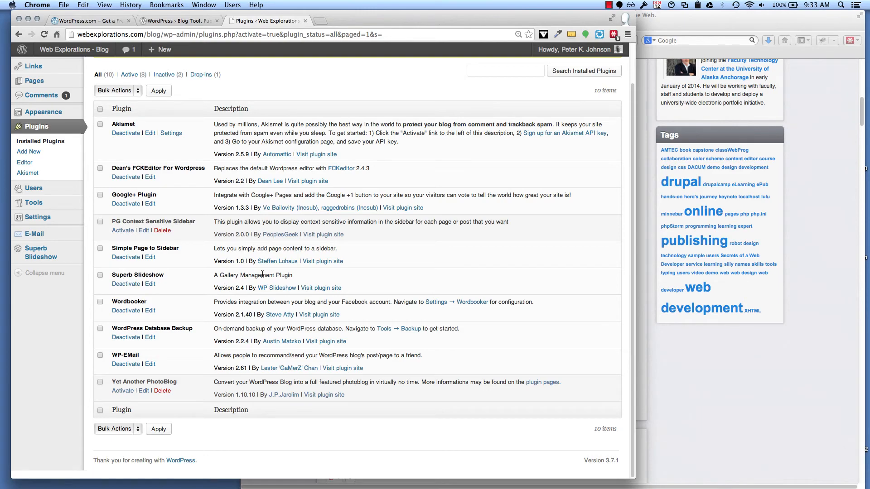
pyautogui.press('super+Tab')
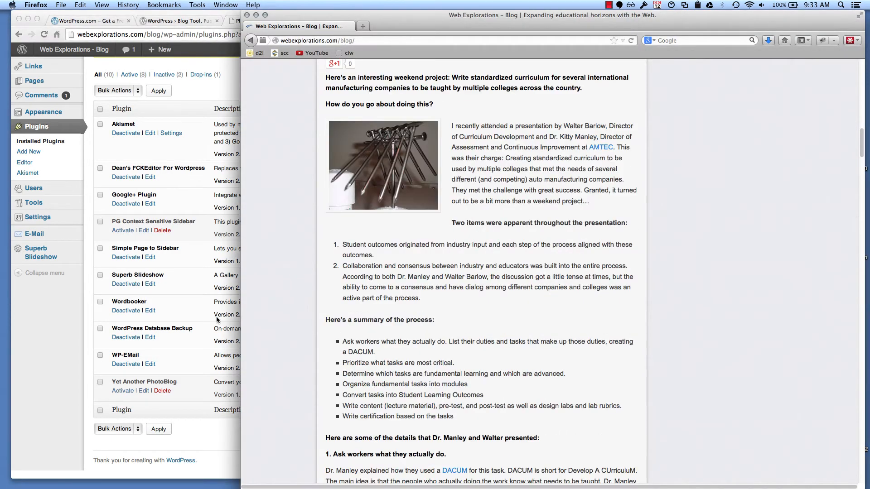
pyautogui.click(164, 279)
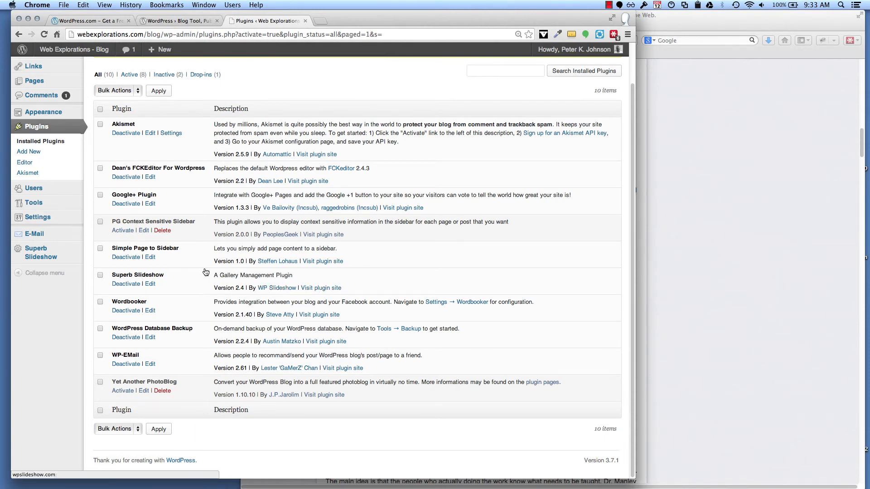
pyautogui.click(324, 289)
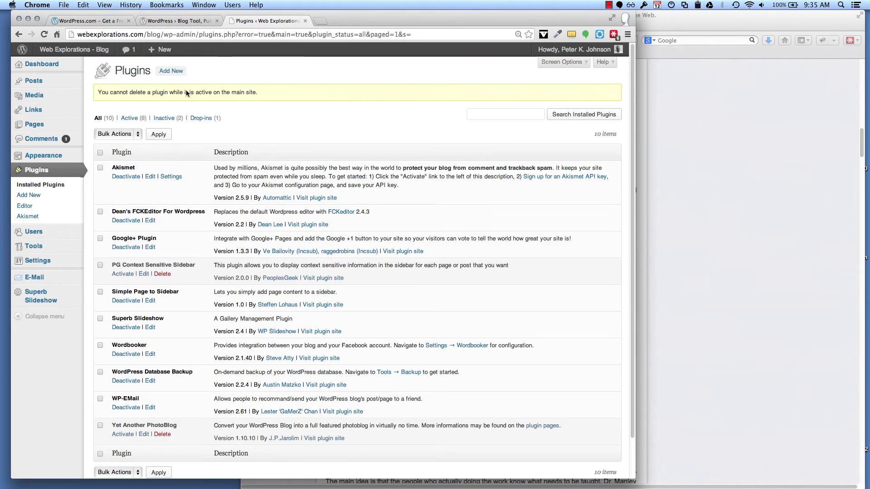
pyautogui.moveTo(76, 79)
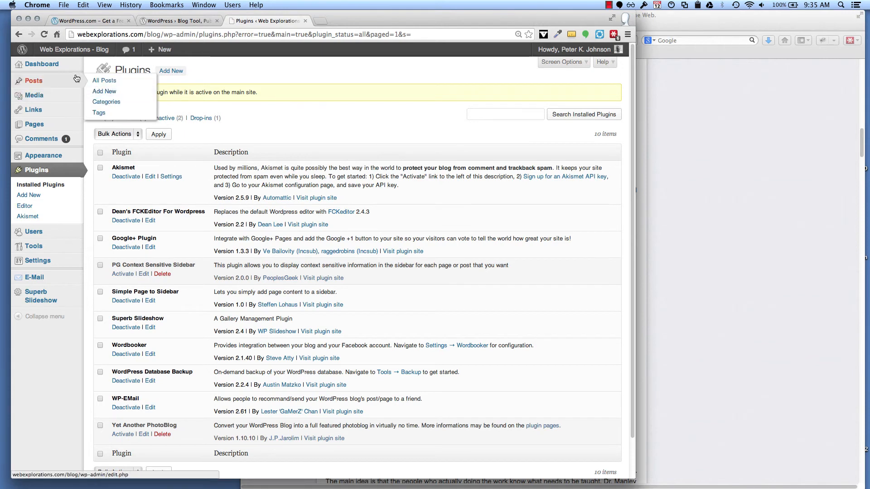
pyautogui.moveTo(36, 127)
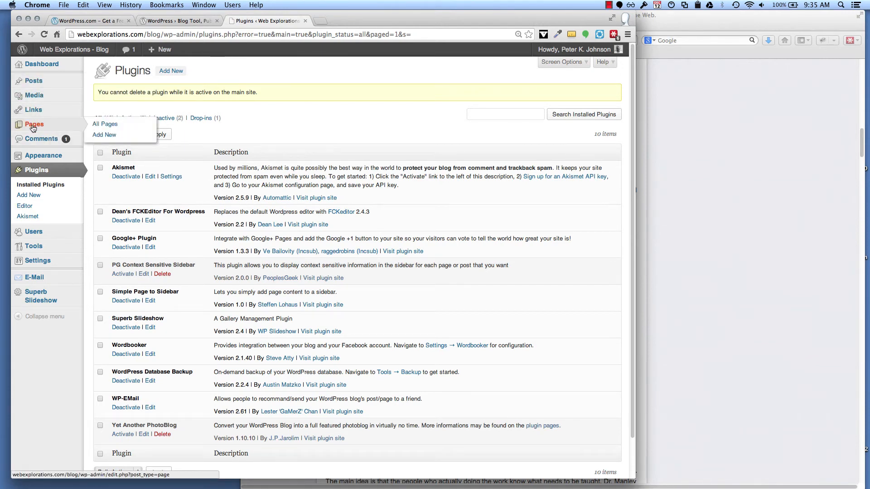
# Create a new WordPress page titled "This is a test page".
pyautogui.click(34, 126)
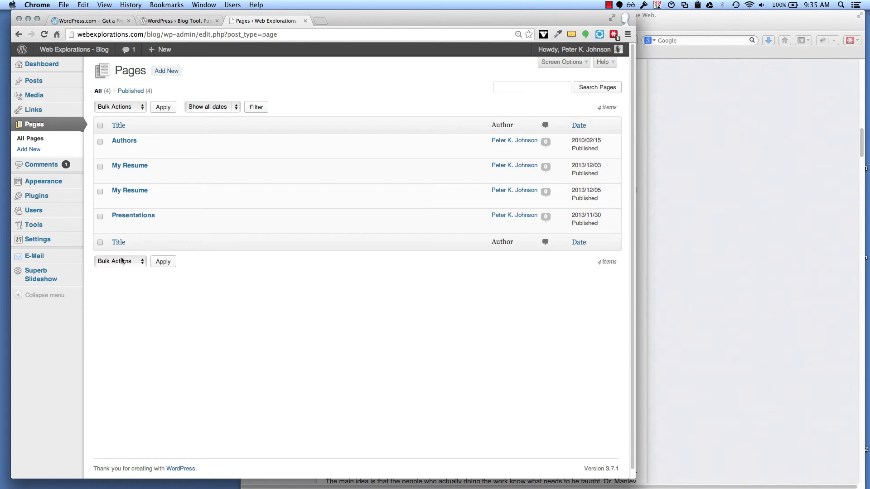
pyautogui.click(164, 71)
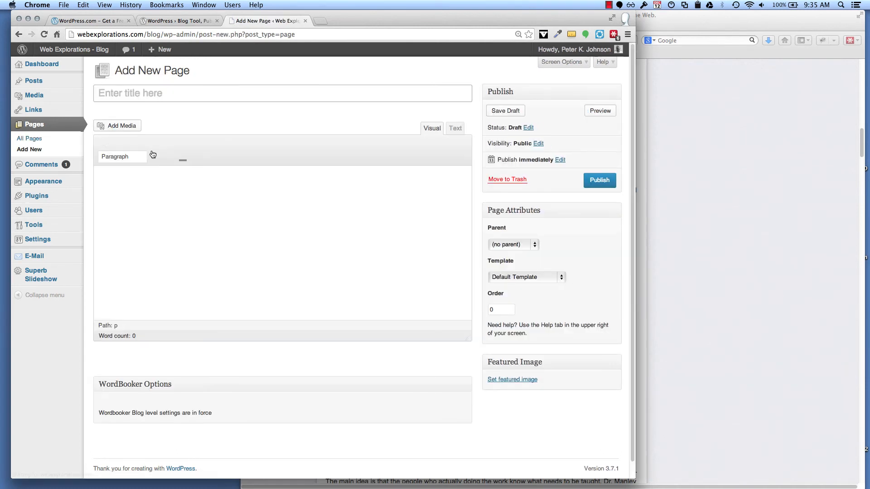
pyautogui.write('Thi')
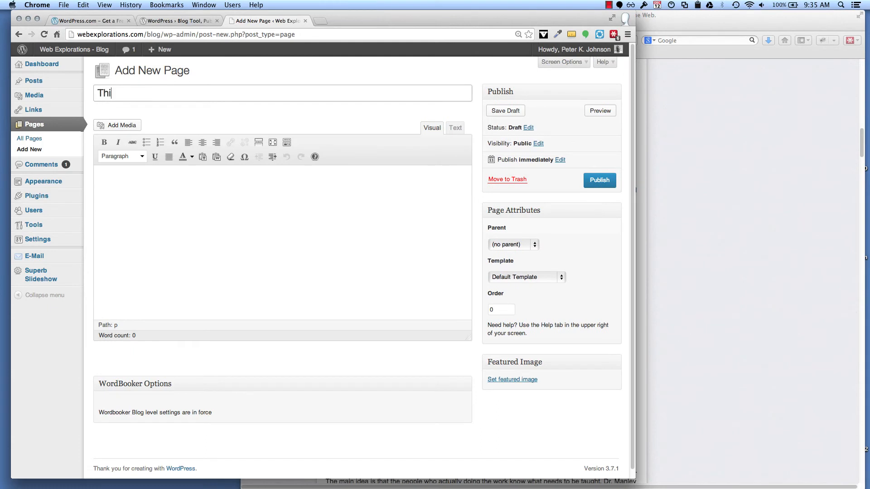
pyautogui.write('s is a test page')
# Write "This could include screen shots of my work as well as YouTube videos." as the page body and publish the page.
pyautogui.click(126, 176)
pyautogui.write('This ')
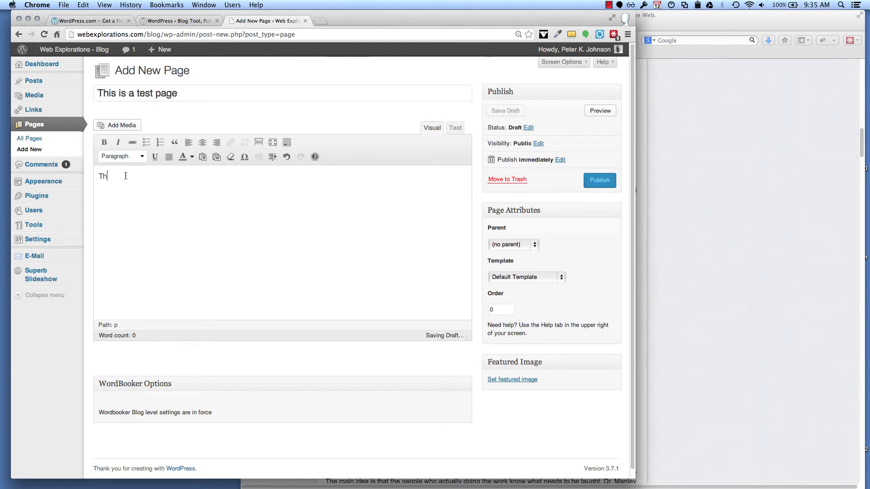
pyautogui.write('could inc')
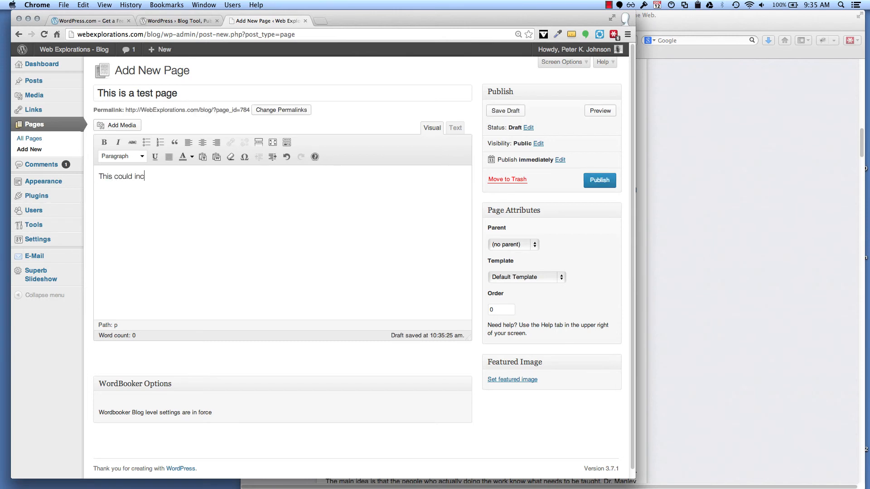
pyautogui.write('lude screden')
pyautogui.press('BackSpace')
pyautogui.press('BackSpace')
pyautogui.press('BackSpace')
pyautogui.press('BackSpace')
pyautogui.press('BackSpace')
pyautogui.write('n shots of my work as well as')
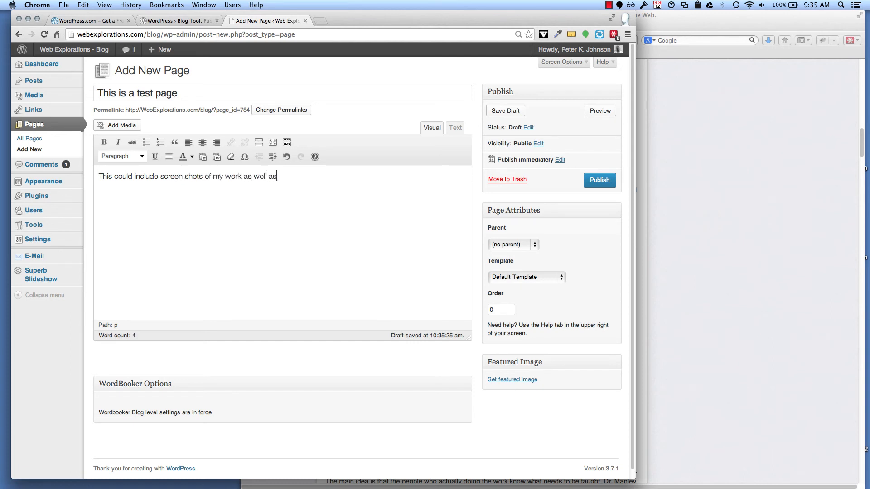
pyautogui.write(' YouTube videos.')
pyautogui.click(609, 181)
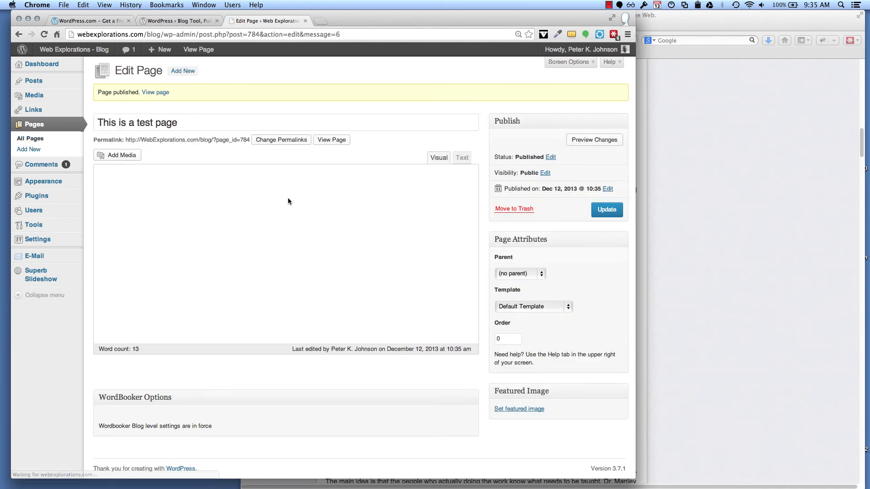
# Add "This is a test page" to Menu 1 between Presentations and Authors, and save the menu.
pyautogui.moveTo(45, 183)
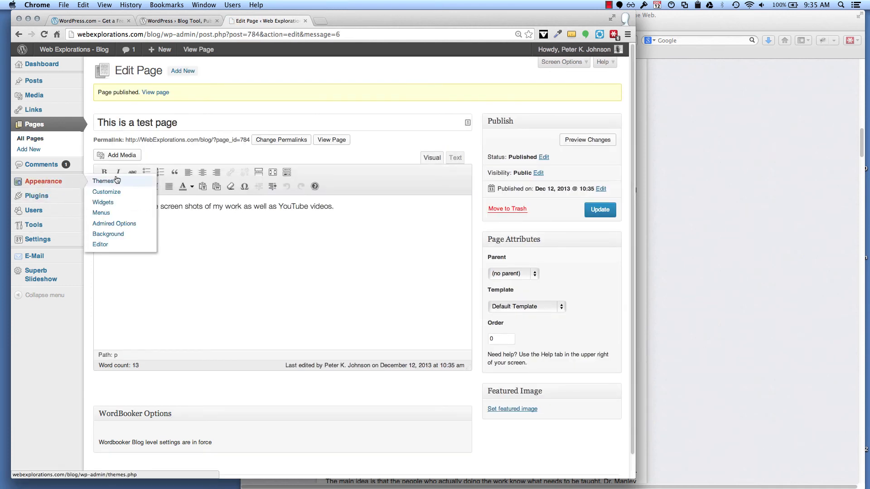
pyautogui.click(109, 216)
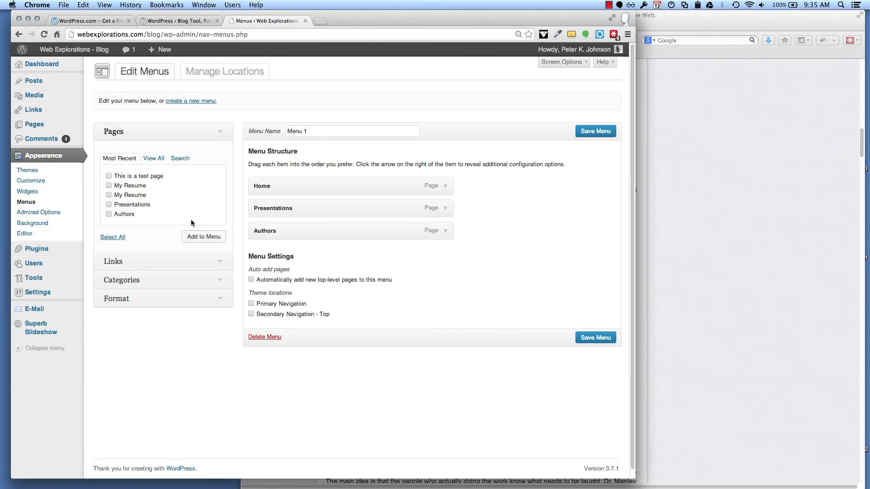
pyautogui.click(109, 177)
pyautogui.click(202, 236)
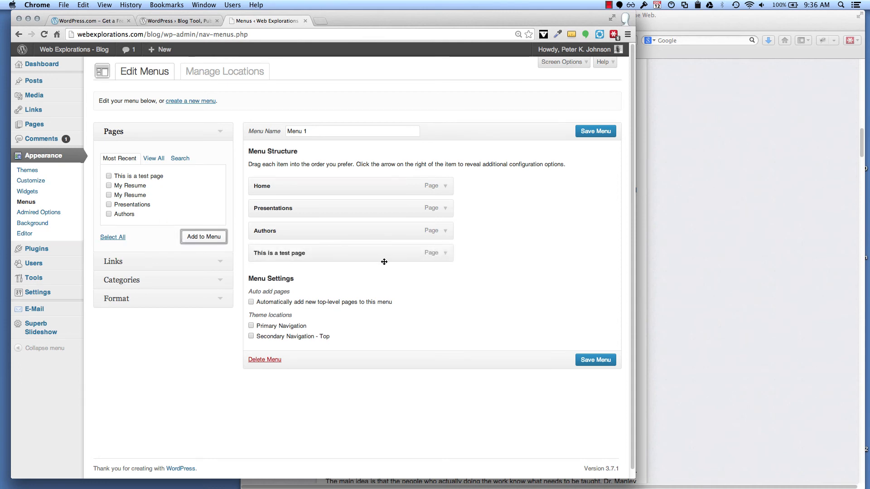
pyautogui.moveTo(346, 254); pyautogui.dragTo(305, 228)
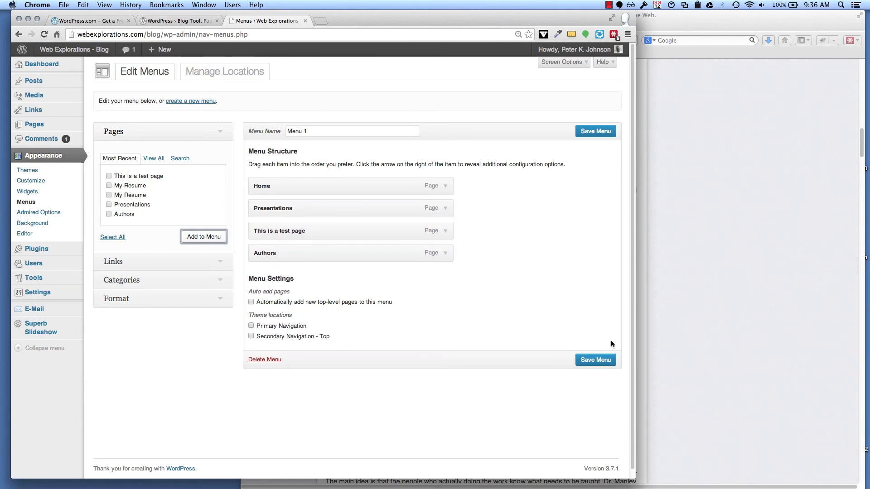
pyautogui.click(609, 362)
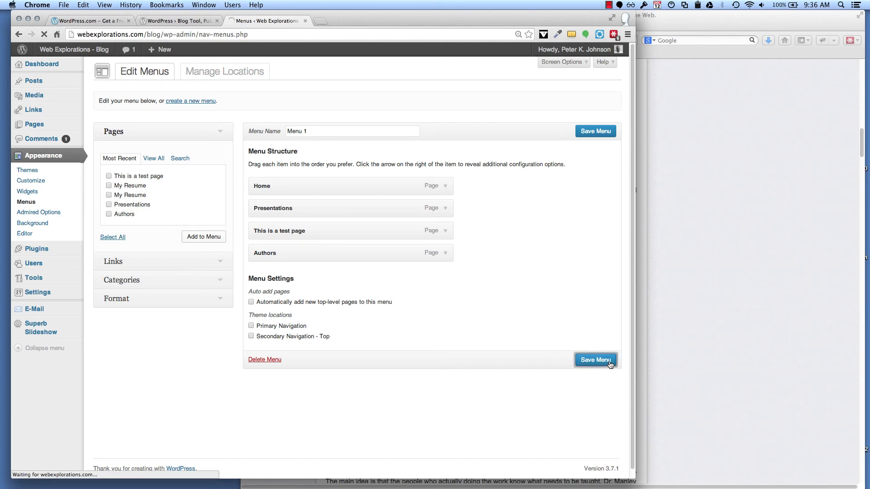
# Switch to Firefox, refresh the public blog, and view "This is a test page" from its navigation bar.
pyautogui.click(776, 164)
pyautogui.press('super+r')
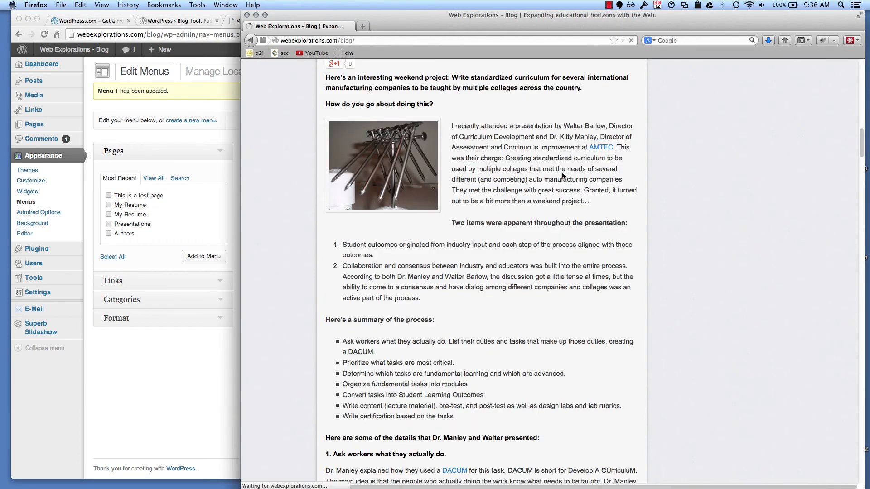
pyautogui.scroll(15, 561, 176)
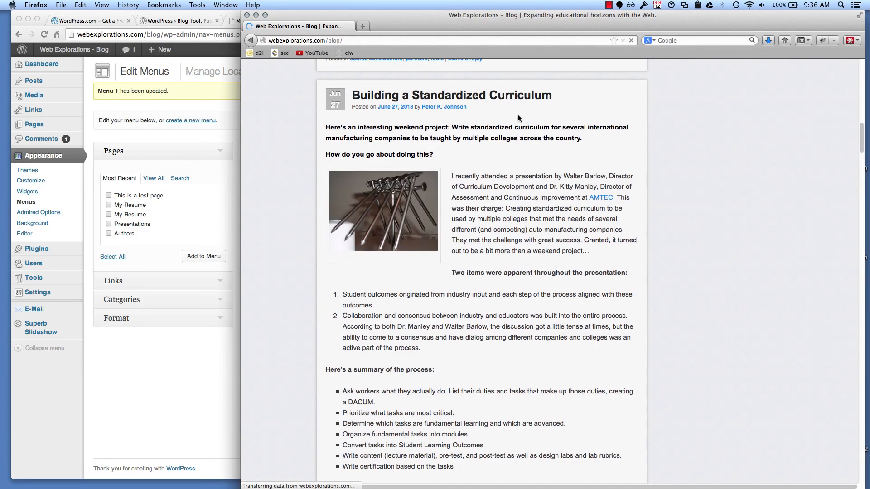
pyautogui.scroll(15, 518, 115)
pyautogui.scroll(3, 518, 115)
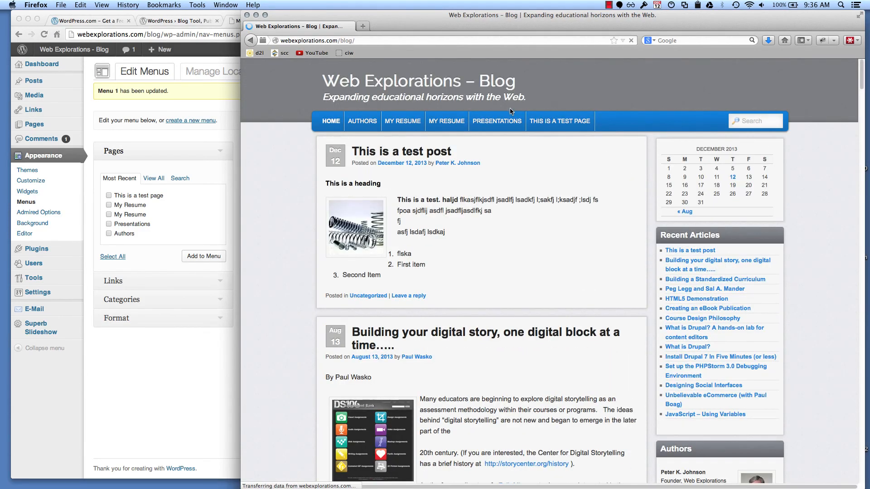
pyautogui.click(570, 124)
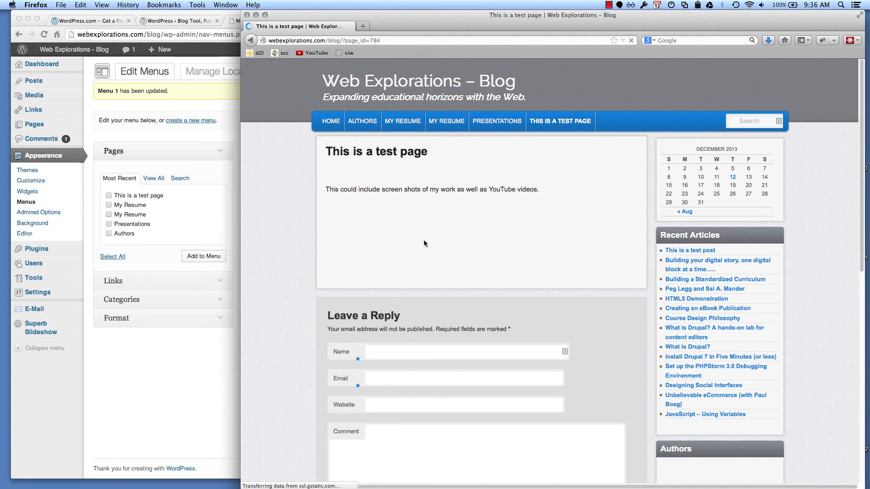
pyautogui.scroll(-5, 705, 295)
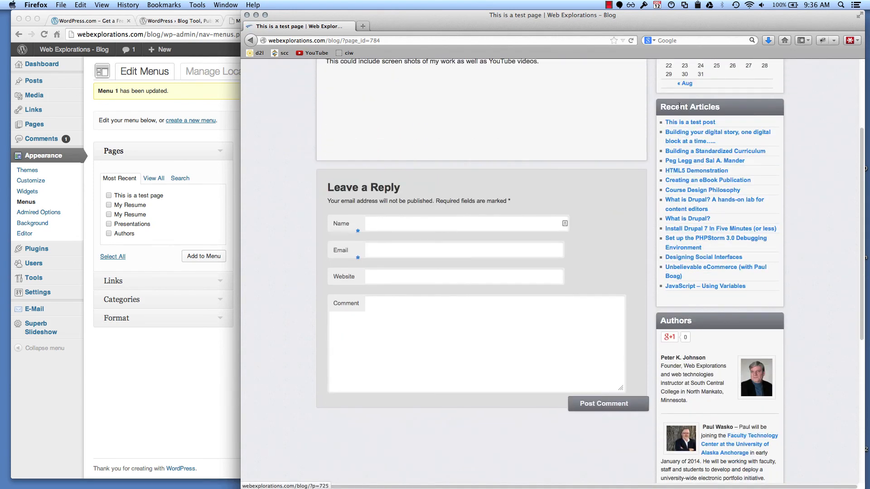
pyautogui.scroll(5, 586, 108)
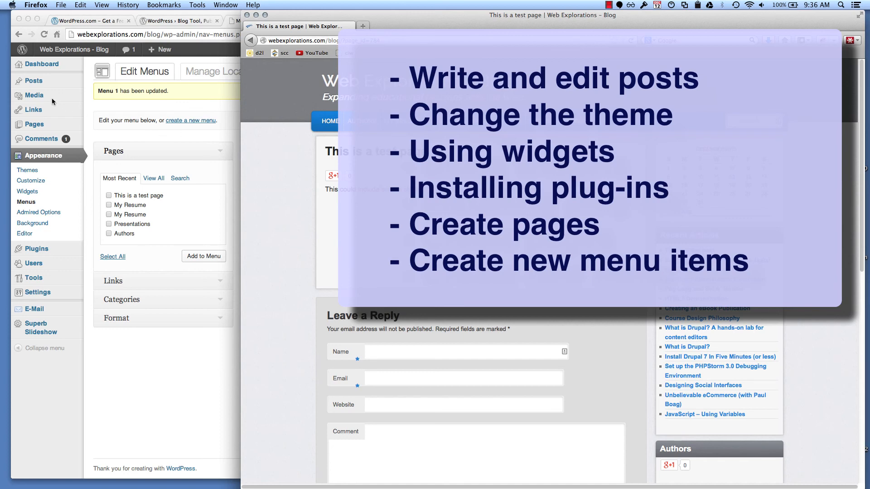
# Return to Chrome and open the list of blog posts.
pyautogui.click(34, 80)
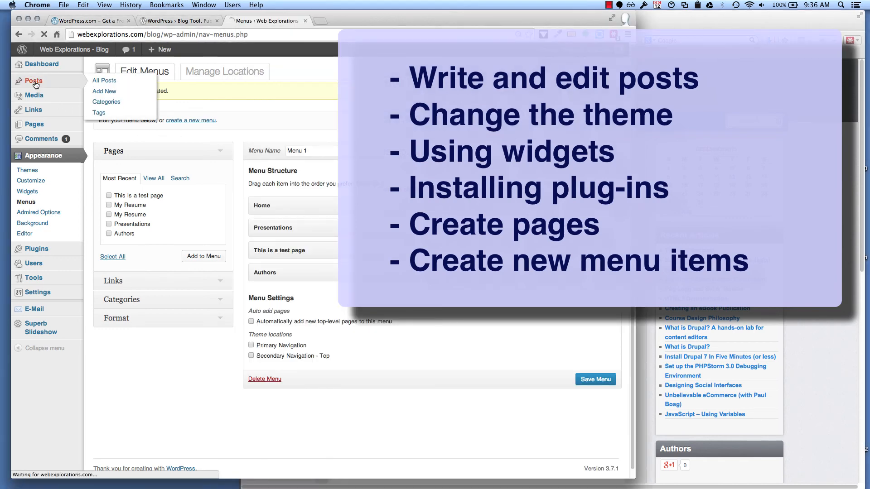